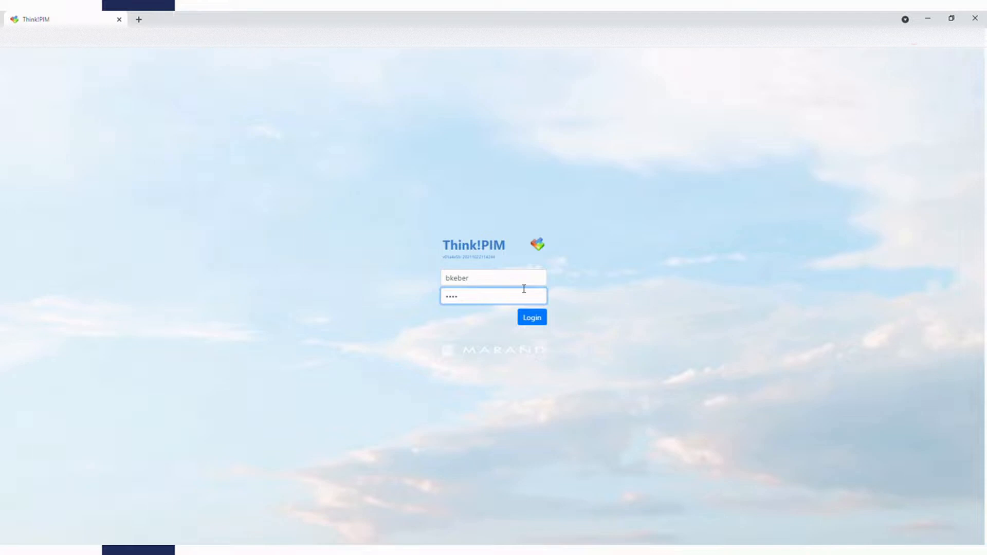
Step: Log in and start a new offering from the Broadband Bundle template in the Bundles category
left_click(530, 318)
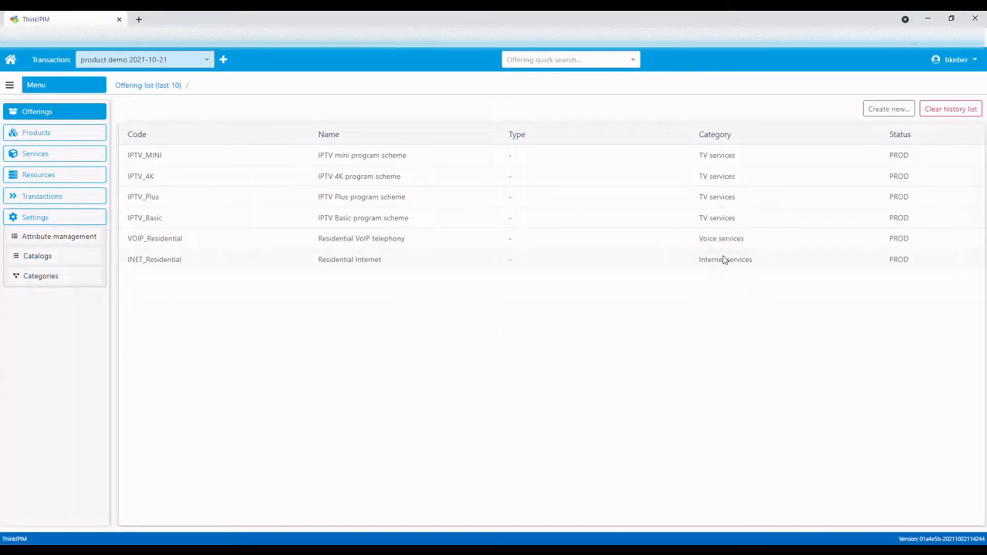
left_click(893, 114)
left_click(804, 155)
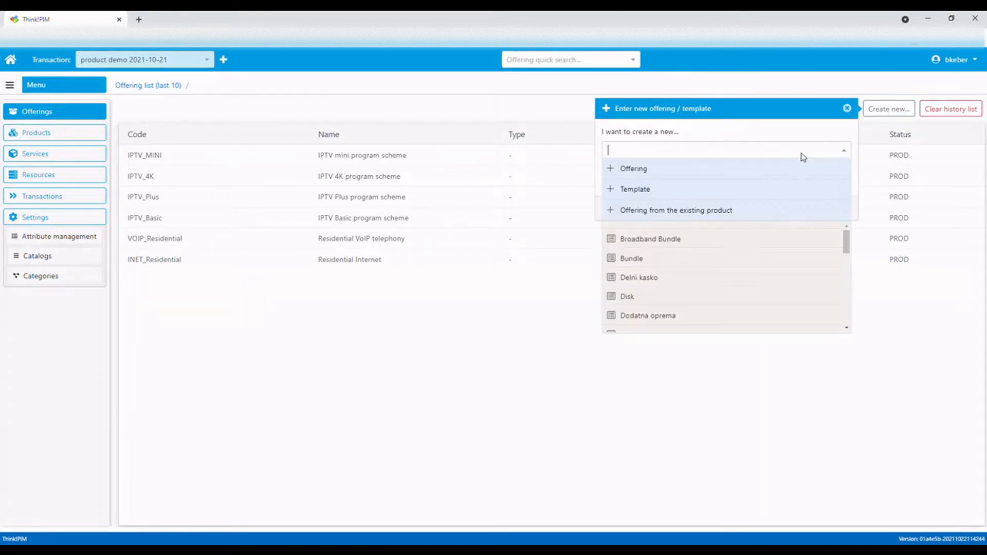
left_click(663, 239)
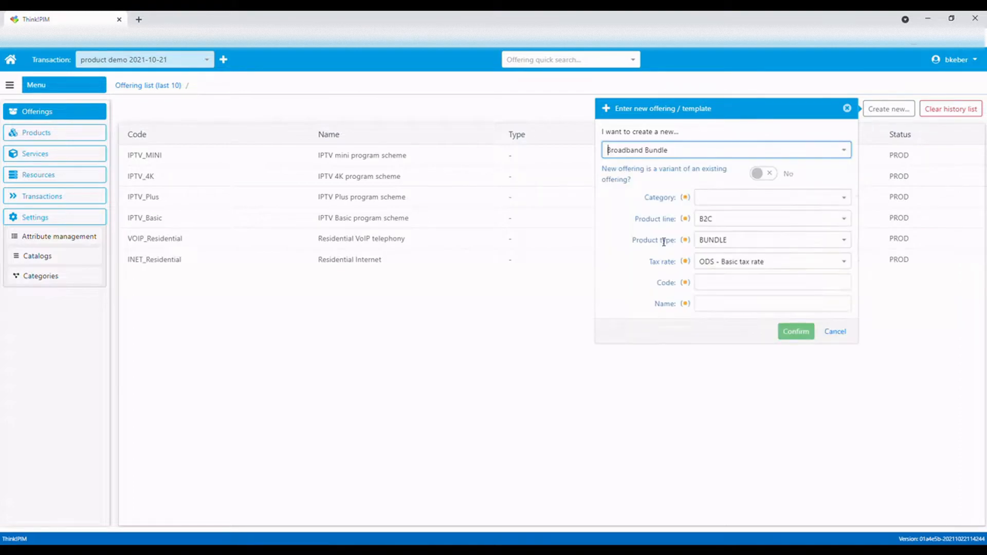
left_click(751, 198)
left_click(732, 216)
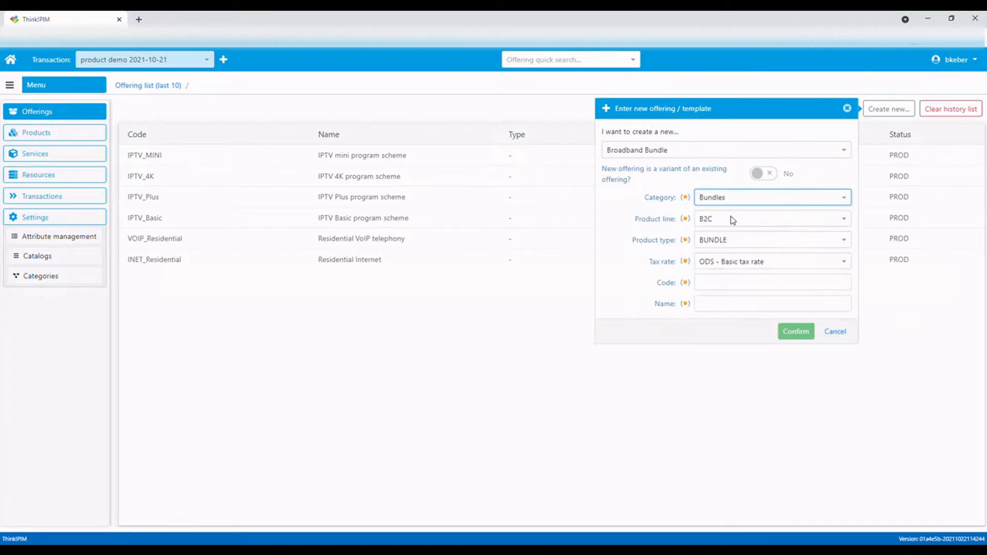
Step: Give the new offering the code RES_BUND_BLUE and the name "Blue residential triple-play bundle", and save it
left_click(712, 288)
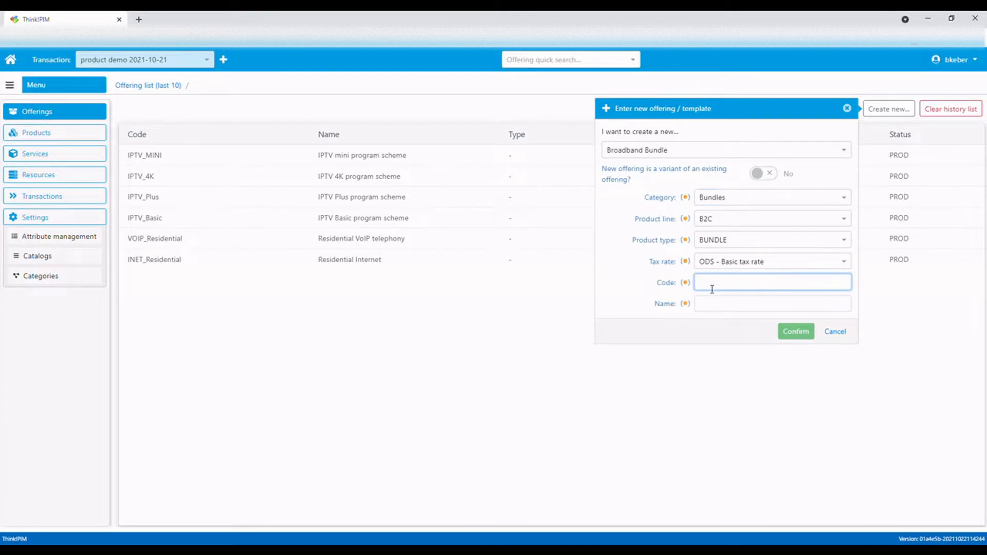
type("RES_BUND")
type("_BLUE")
left_click(716, 311)
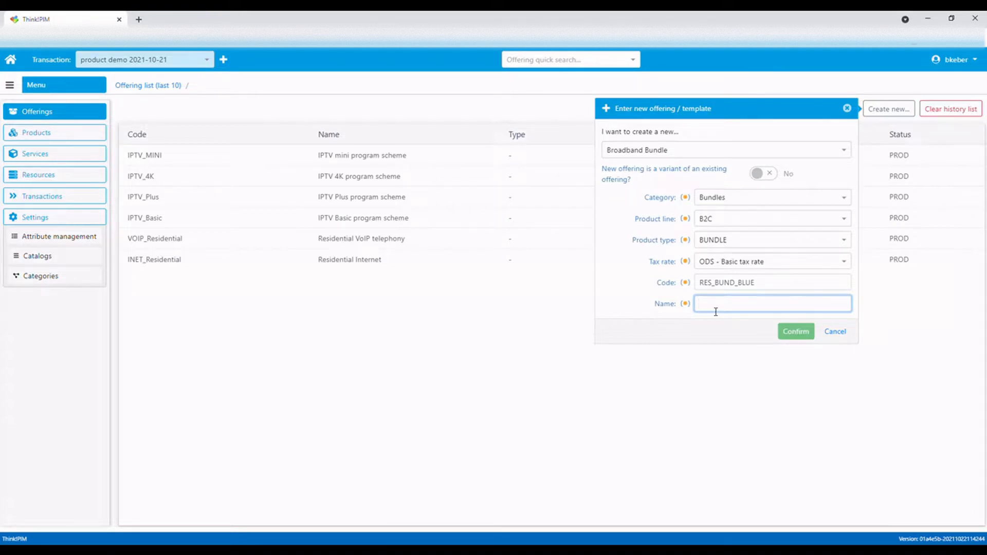
type("Blue re")
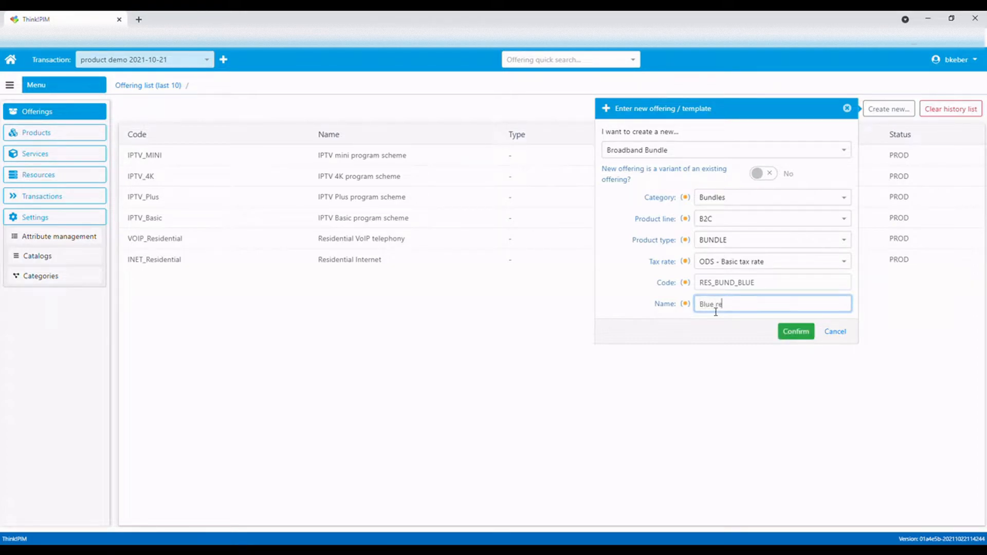
type("sidential triple-play bundle")
left_click(796, 335)
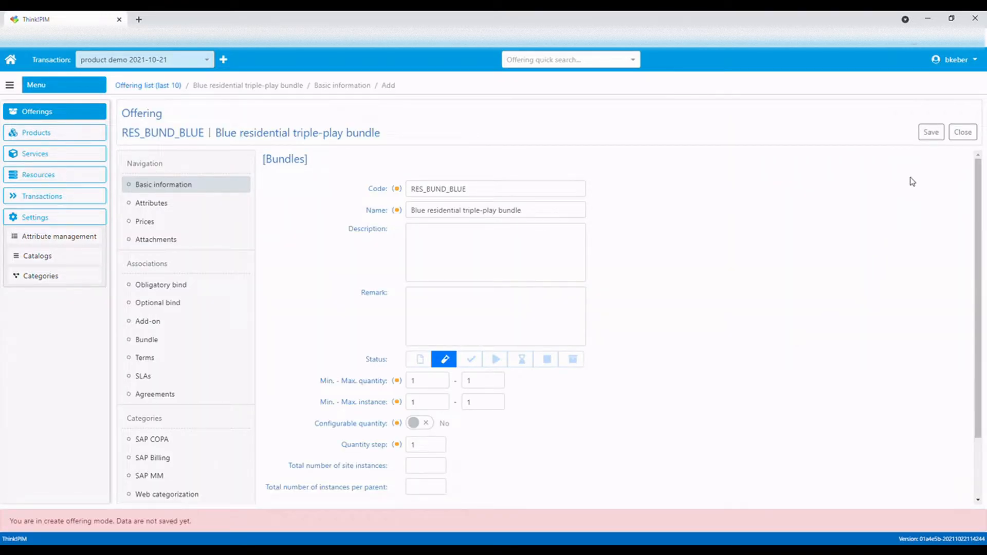
left_click(930, 132)
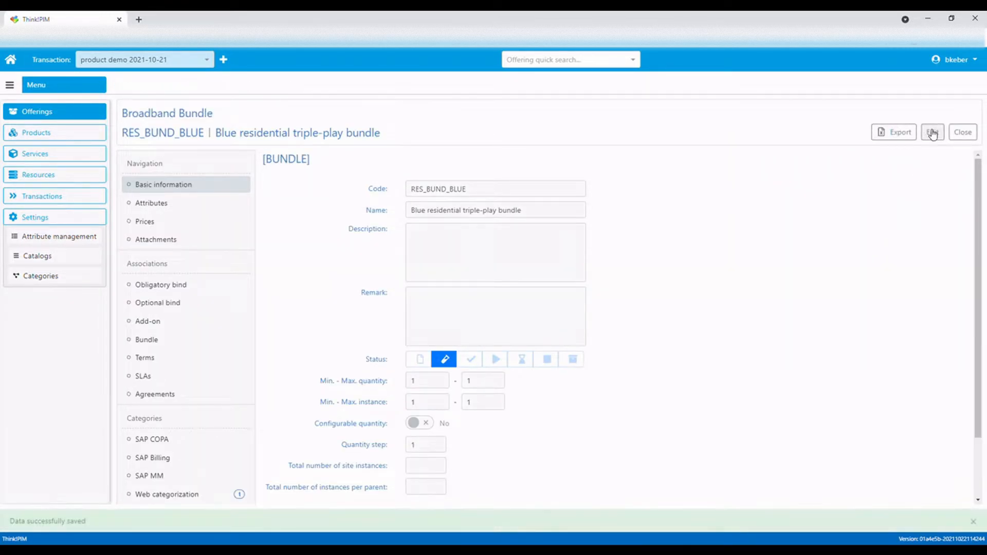
Step: Set the offering's Bundle commercial description attribute to "Basic triple play bundle for residential and SoHo customers." and save it
left_click(175, 206)
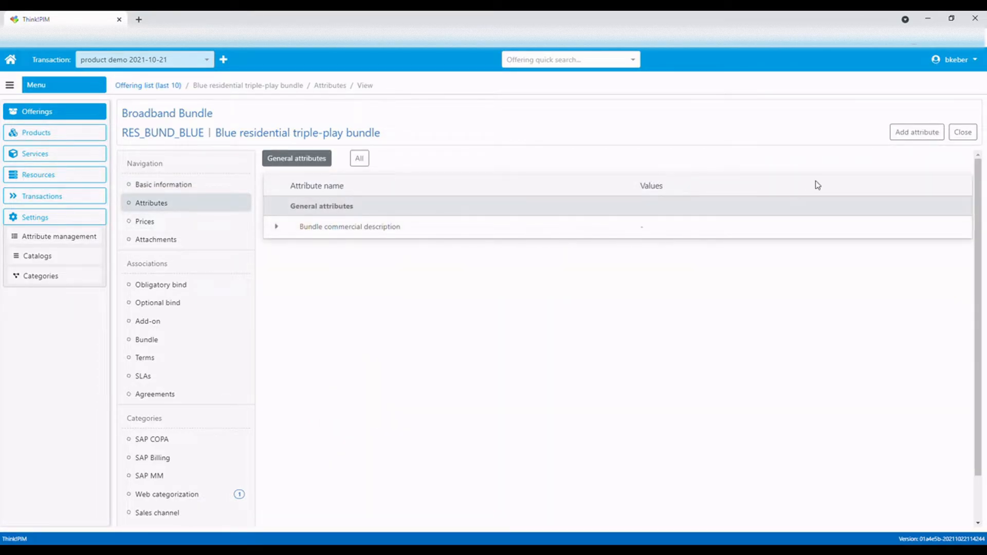
left_click(276, 226)
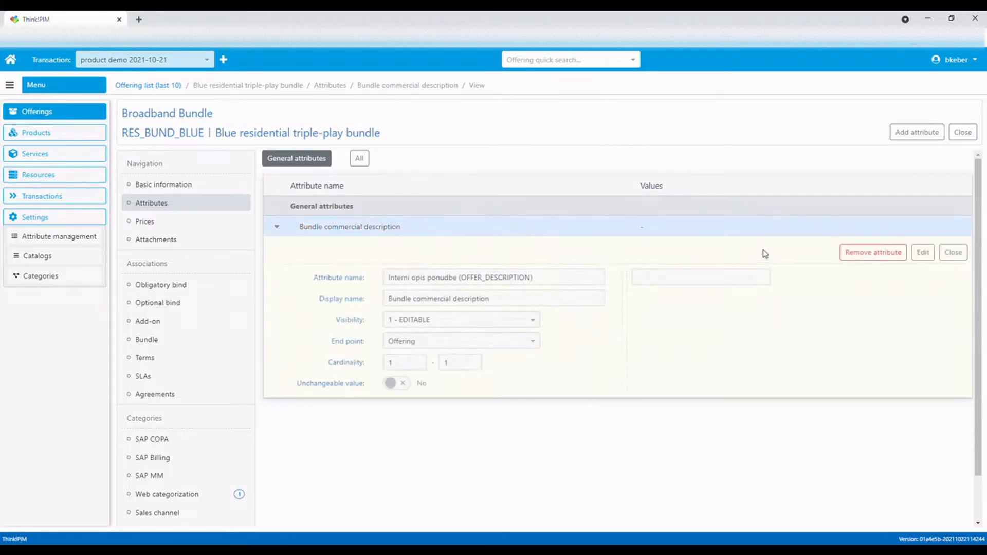
left_click(923, 253)
left_click(672, 277)
type("Ba")
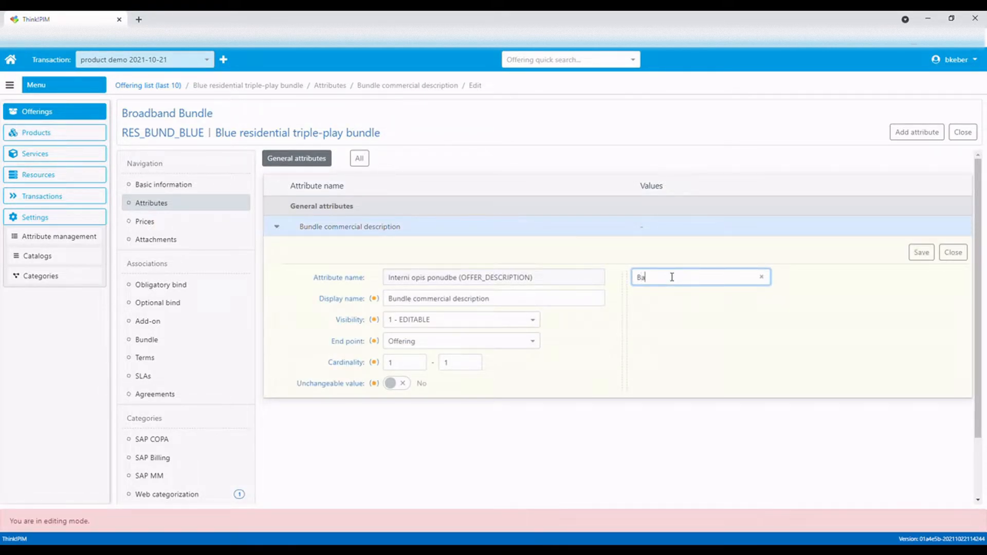
type("sic triple play bundle for")
type(" resident")
type("ial and SoH")
type("o custome")
type("rs.")
left_click(920, 252)
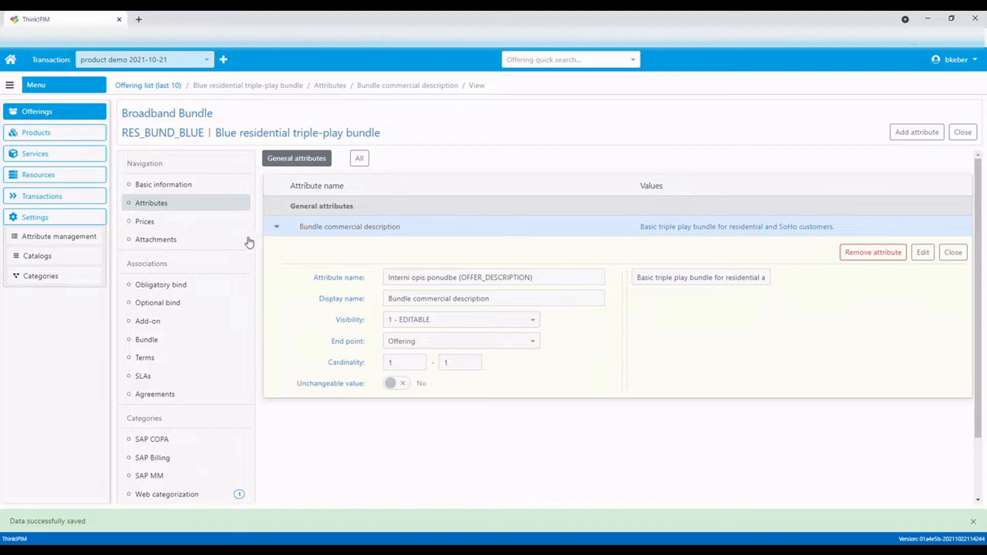
Step: Add a Monthly subscription price of 39.95 EUR to the offering
left_click(189, 226)
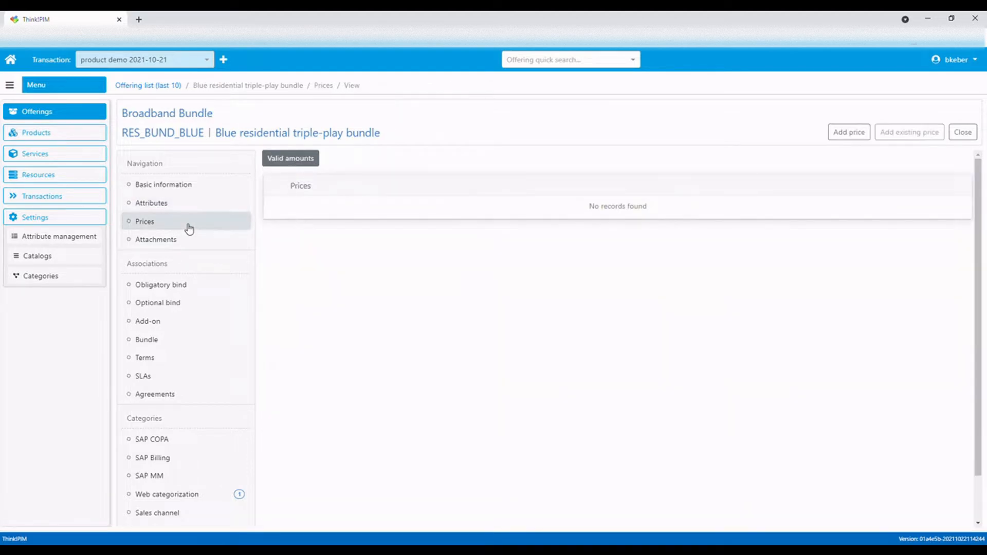
left_click(860, 135)
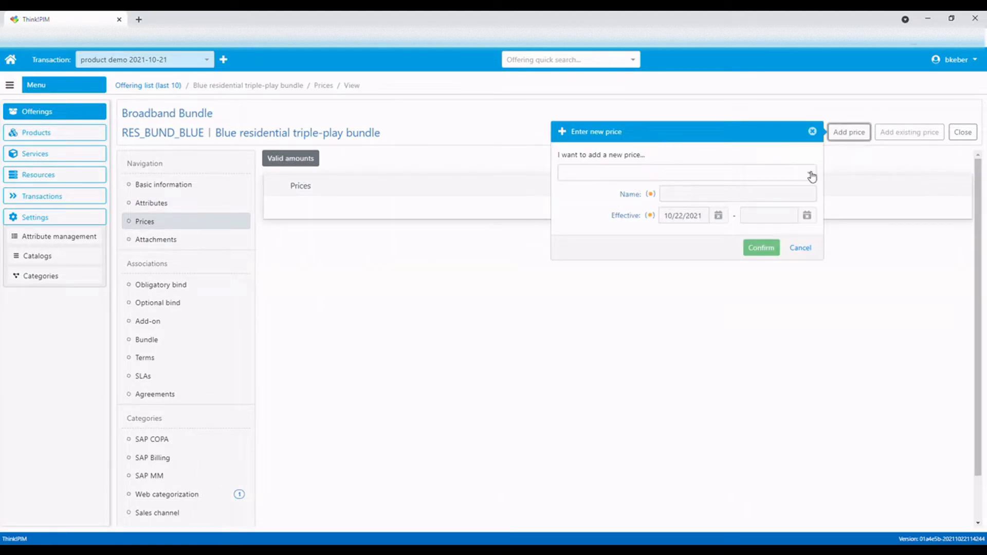
left_click(811, 176)
left_click(660, 194)
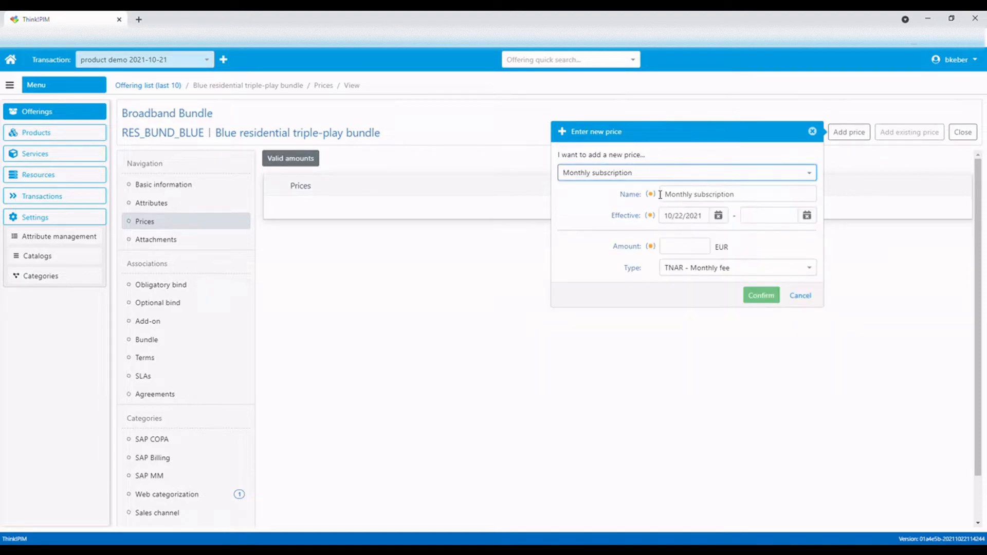
left_click(670, 247)
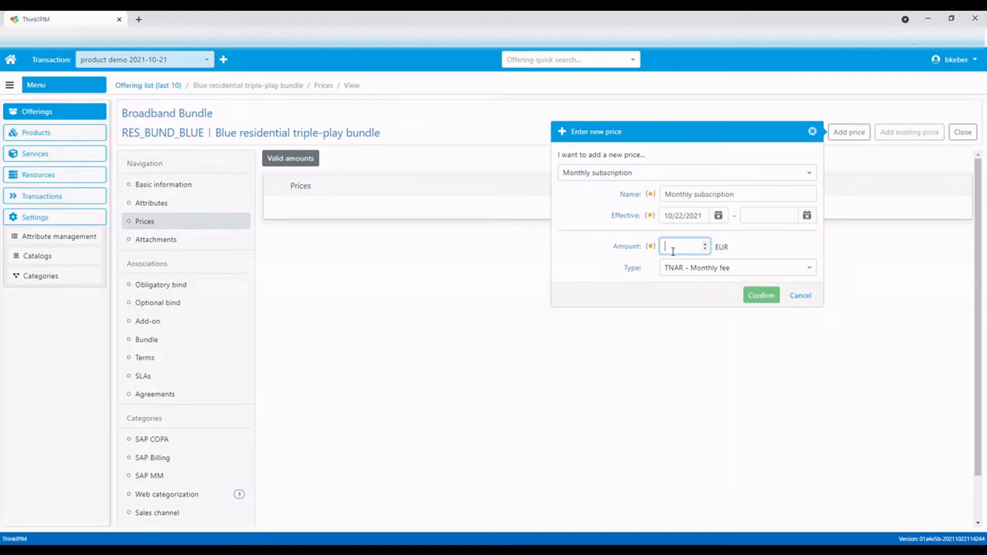
type("39.95")
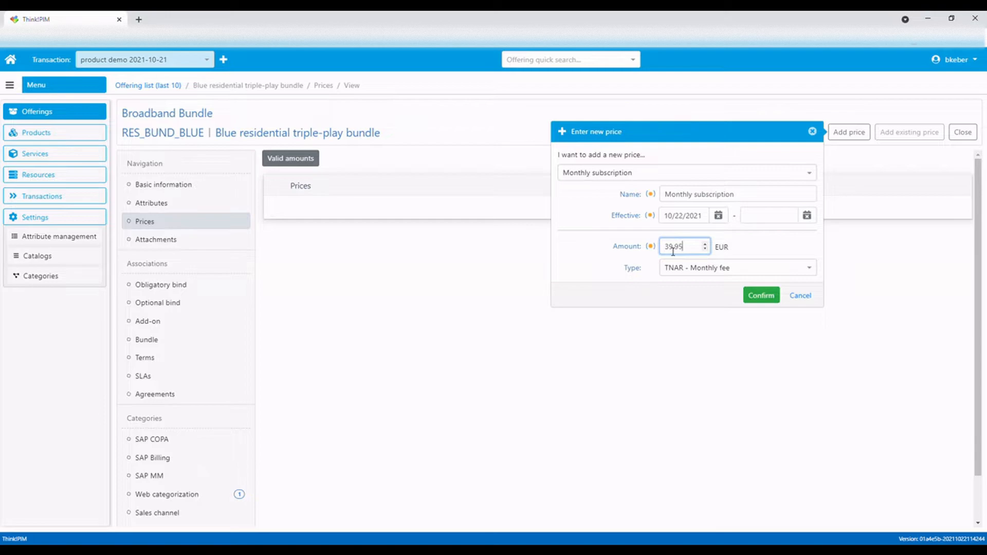
left_click(759, 295)
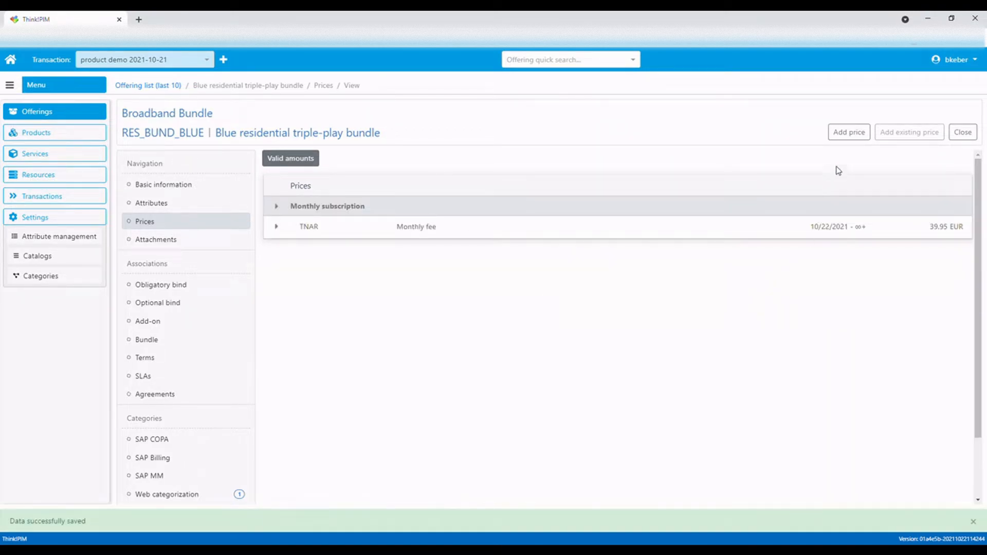
Step: Add a Connection fee price of 49.95 EUR to the offering
left_click(849, 133)
left_click(787, 174)
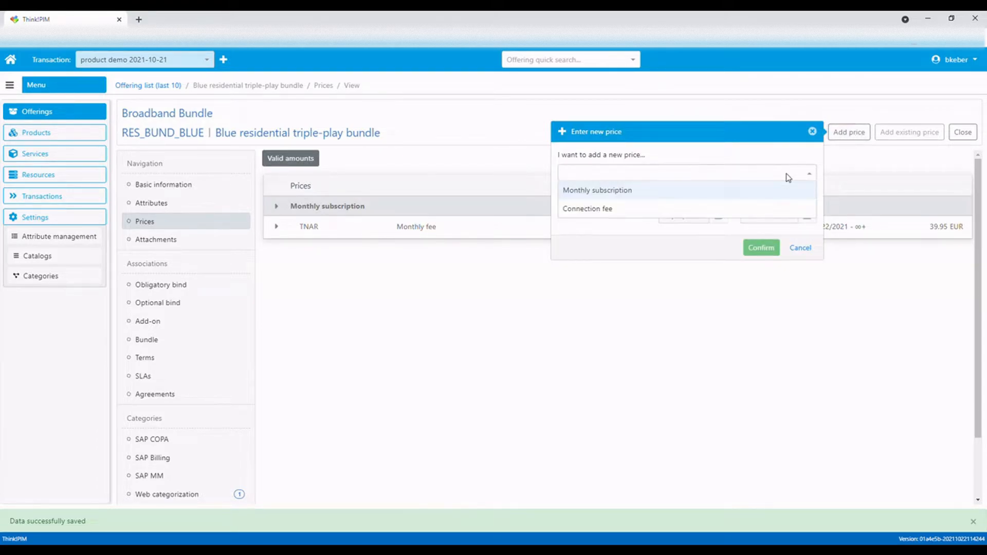
left_click(631, 209)
left_click(684, 247)
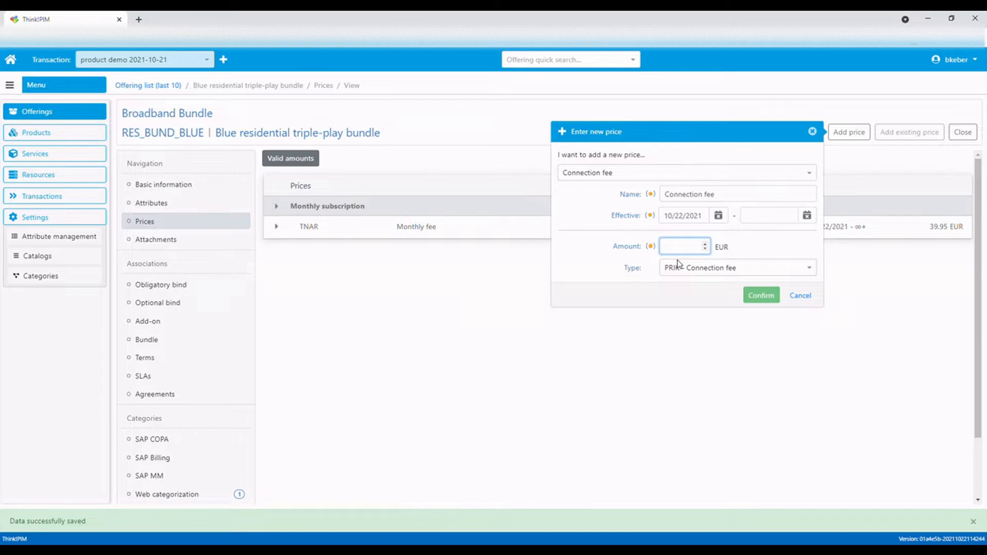
type("49.9")
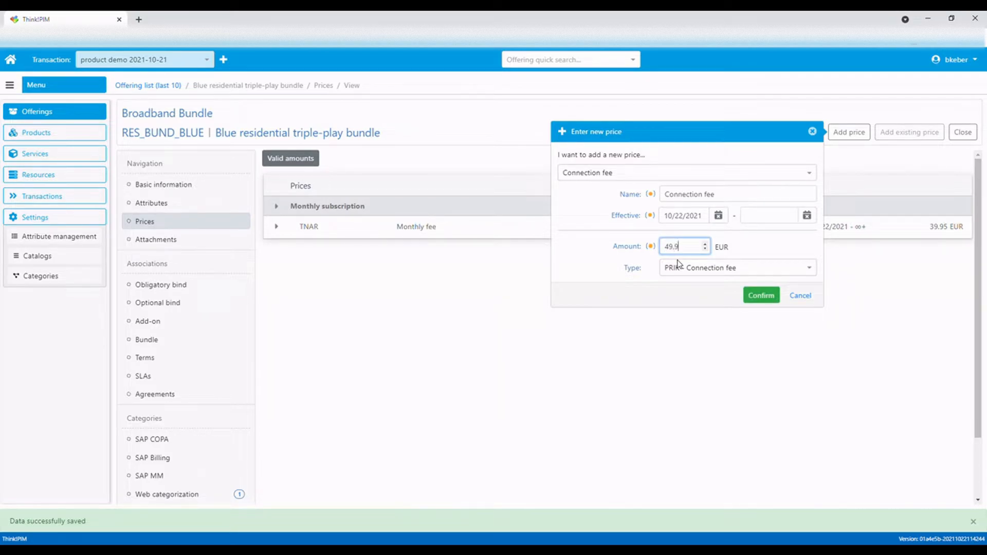
type("5")
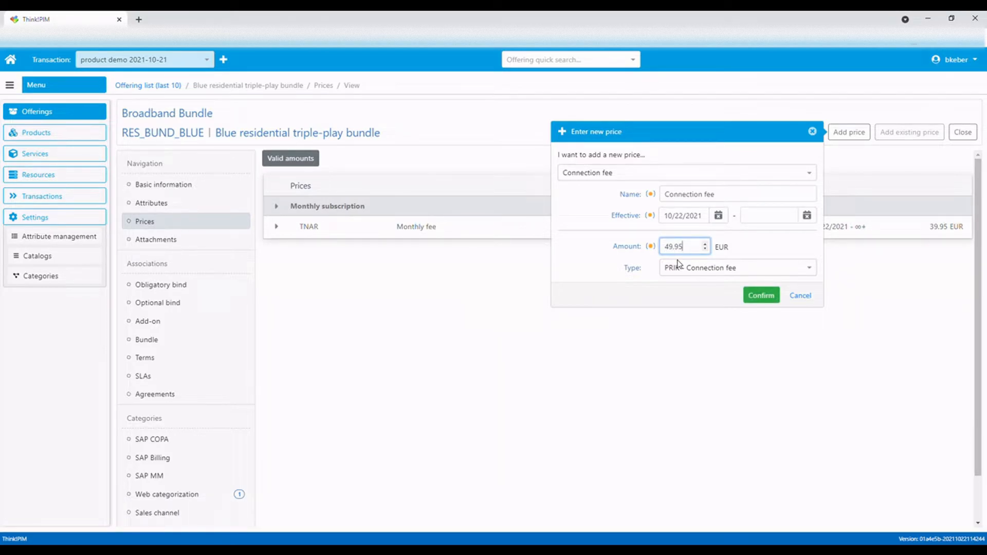
left_click(762, 295)
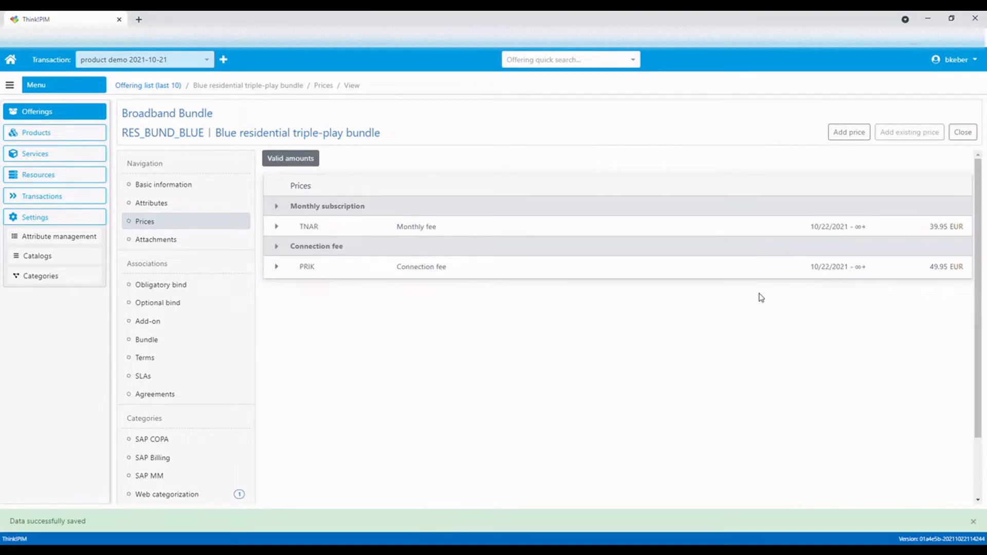
Step: Start a new bundle association and choose Residential Internet as the existing offering by searching for inet_res
left_click(214, 349)
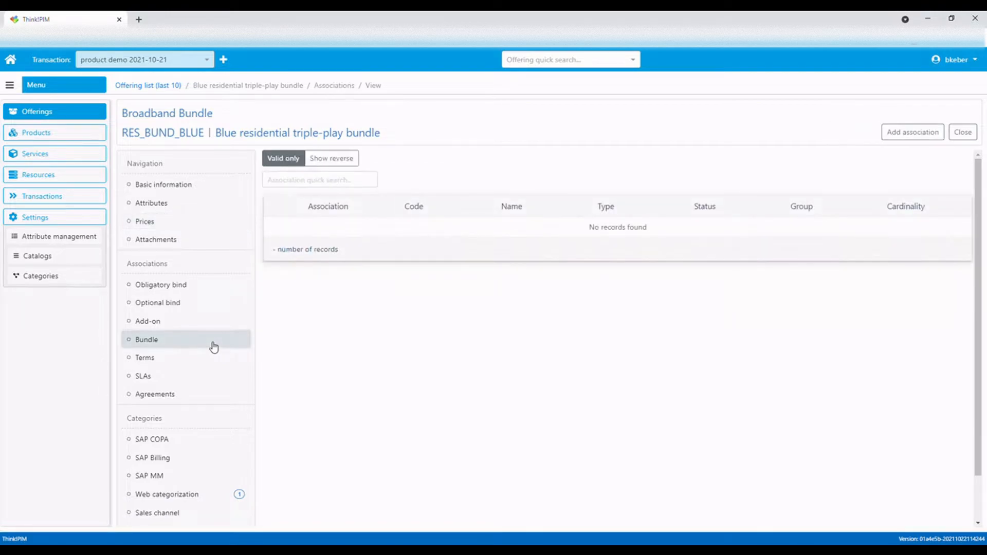
left_click(910, 133)
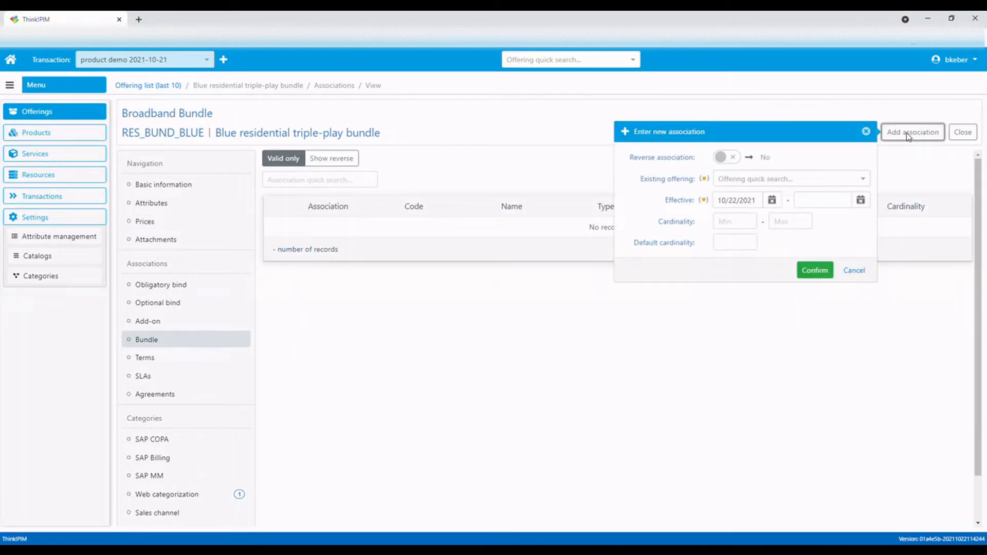
left_click(782, 181)
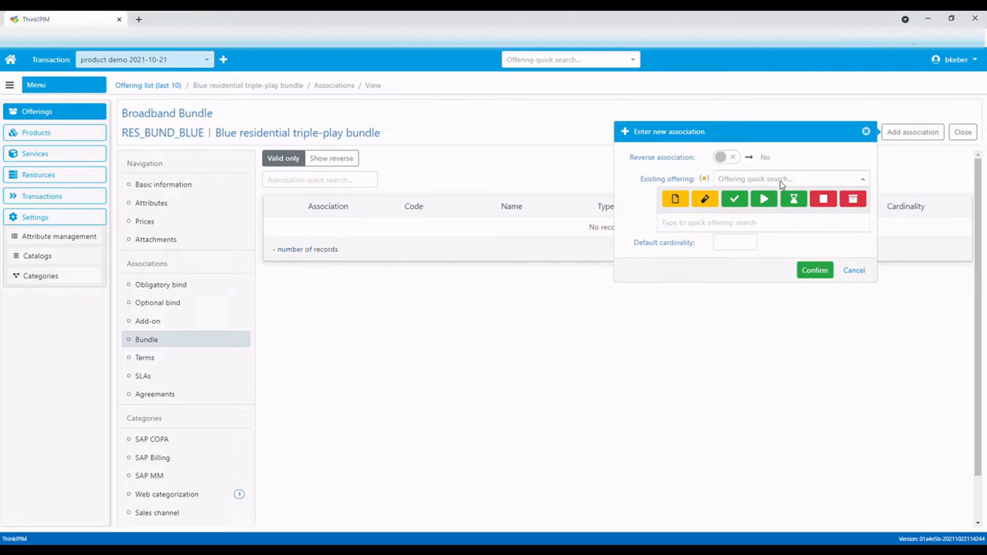
type("inset_res")
key("BackSpace")
key("BackSpace")
key("BackSpace")
key("BackSpace")
key("BackSpace")
key("BackSpace")
key("BackSpace")
type("et_res")
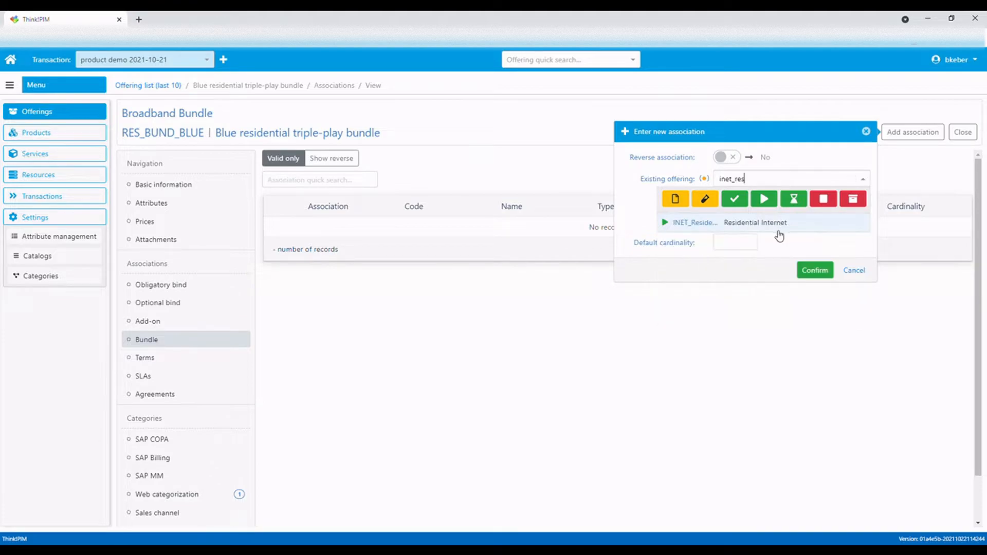
left_click(779, 232)
Step: Set the Residential Internet association's minimum, maximum and default cardinality to 1 and confirm it
left_click(733, 220)
type("1")
key("Tab")
type("1")
key("Tab")
type("1")
left_click(818, 272)
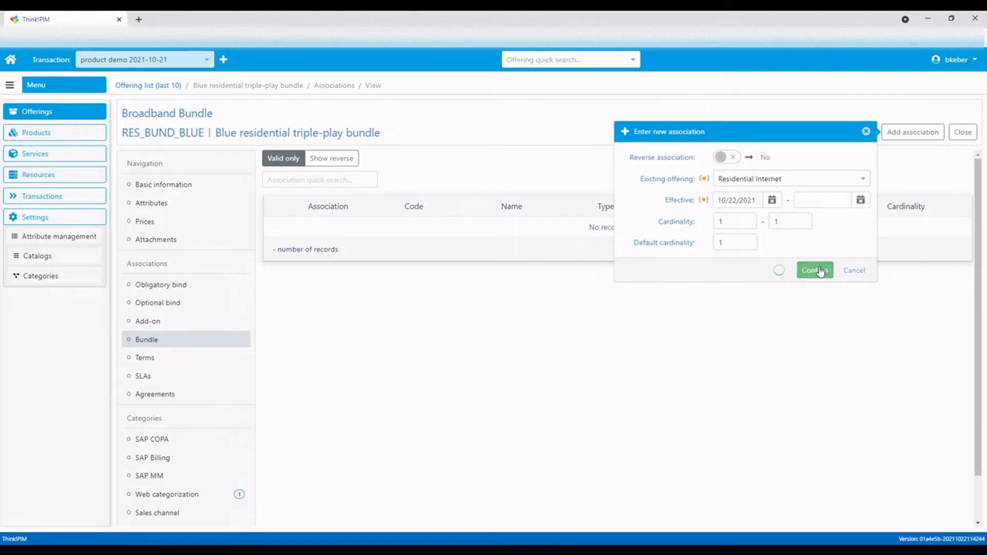
Step: Add a bundle association to Residential VoIP telephony with minimum, maximum and default cardinality of 1
left_click(910, 140)
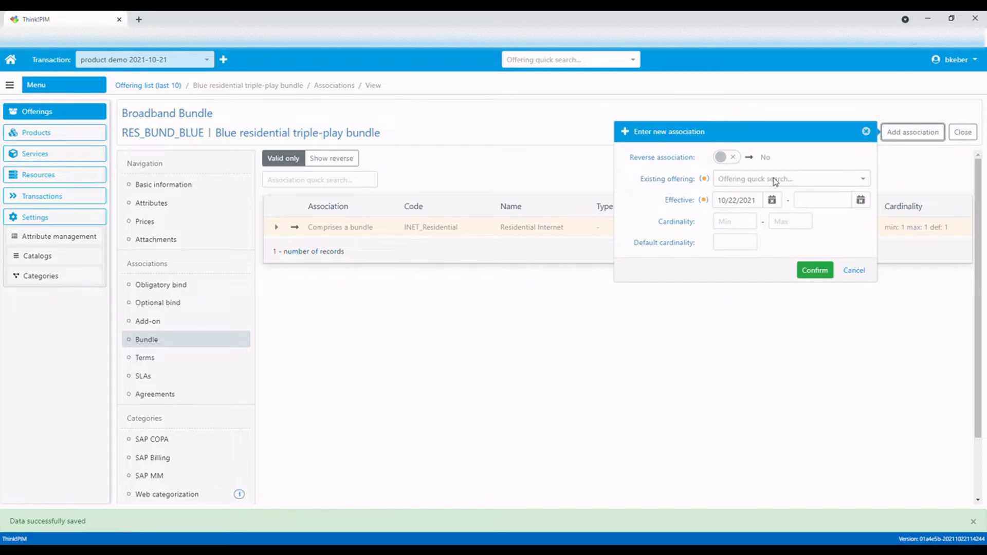
left_click(775, 179)
type("voip_res")
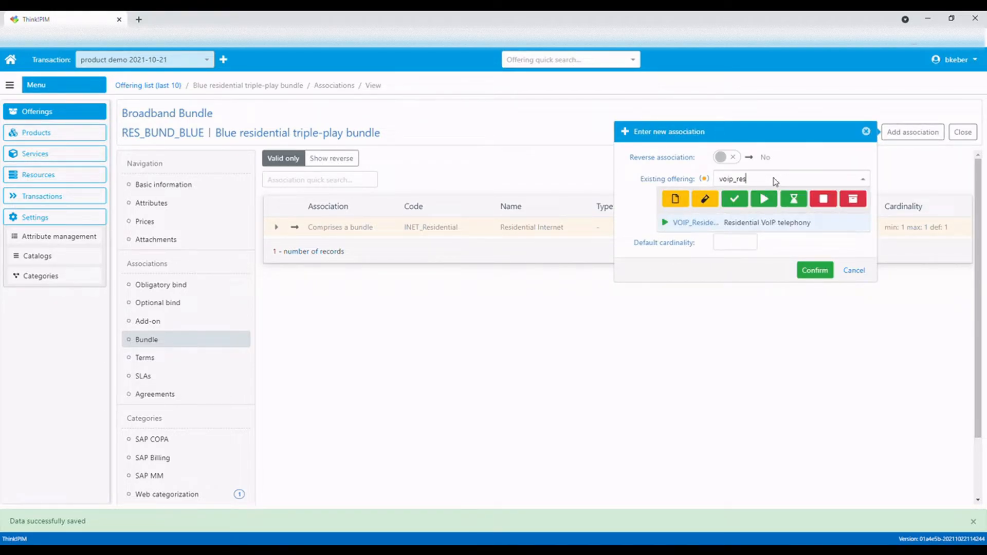
left_click(768, 222)
left_click(736, 226)
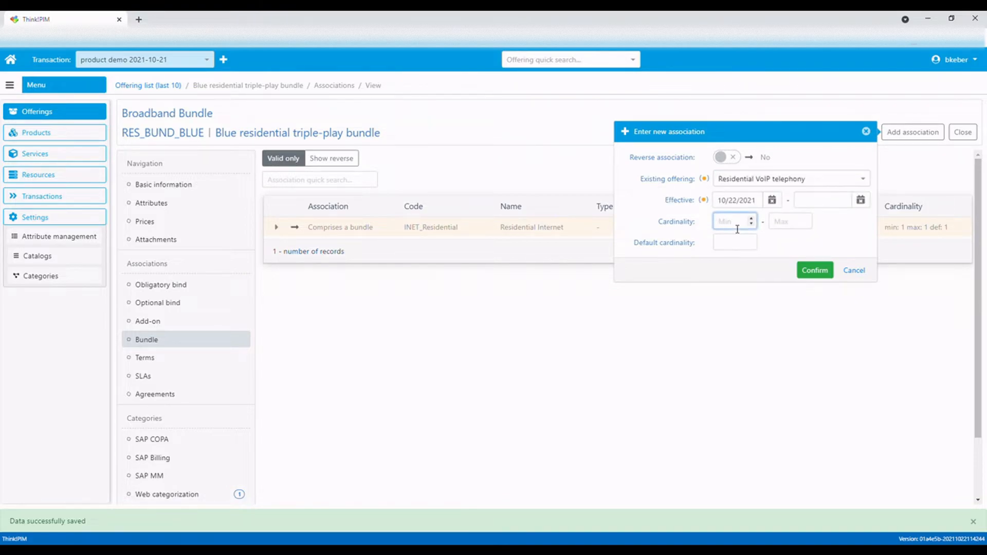
type("1")
left_click(782, 222)
type("1")
left_click(734, 246)
type("1")
left_click(807, 271)
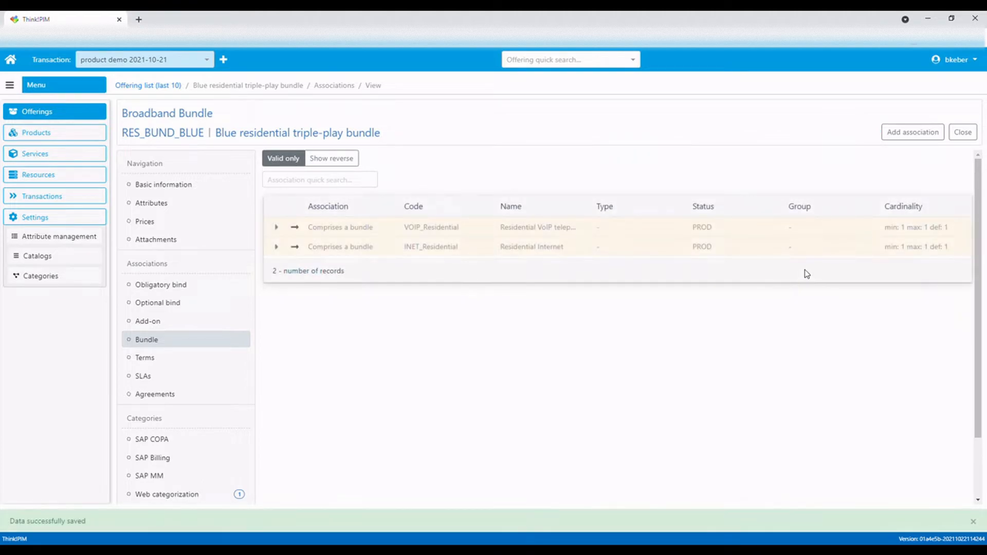
Step: Add a bundle association to the IPTV Basic program scheme with minimum cardinality 0, maximum 1 and default 1
left_click(904, 139)
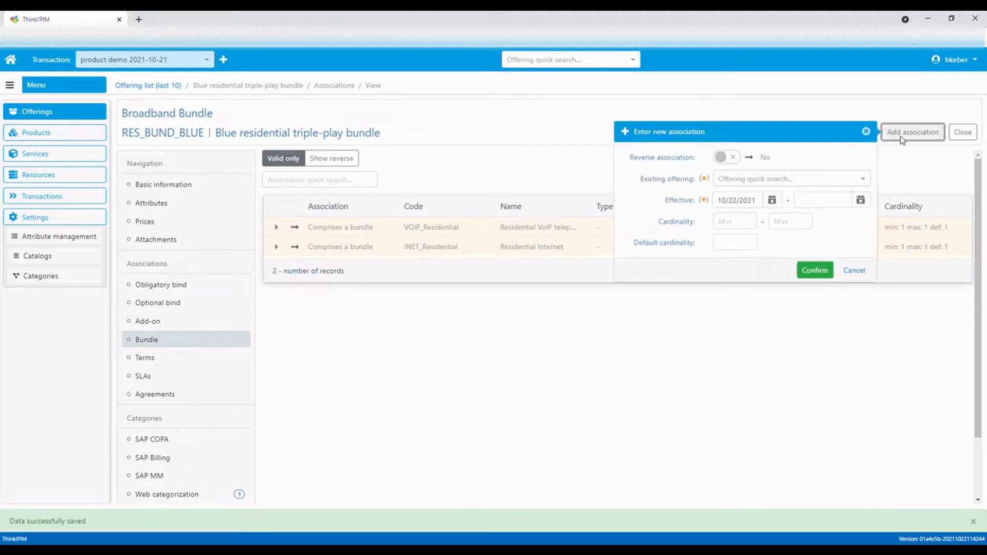
left_click(783, 180)
type("iptv_ba")
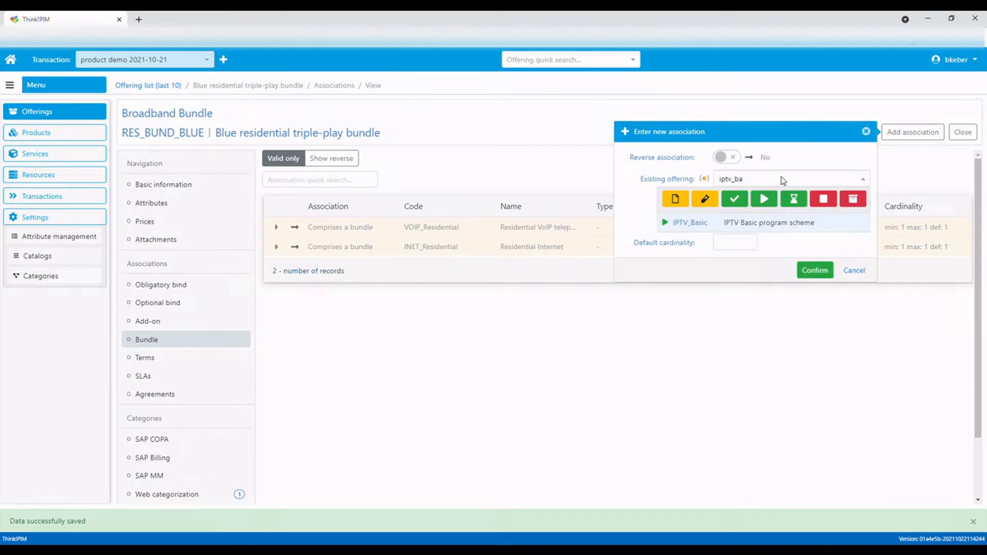
left_click(774, 223)
left_click(727, 223)
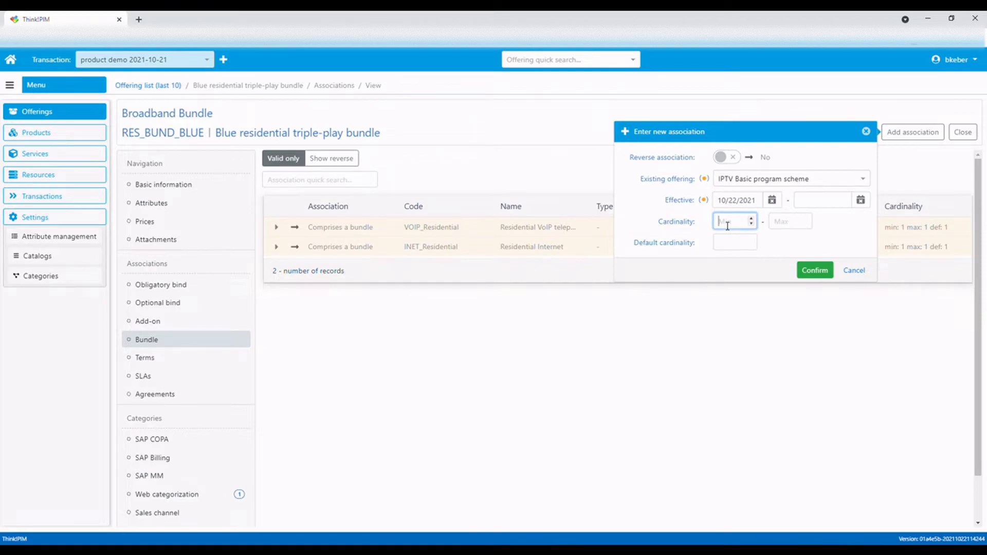
type("0")
left_click(777, 221)
type("1")
left_click(730, 251)
type("1")
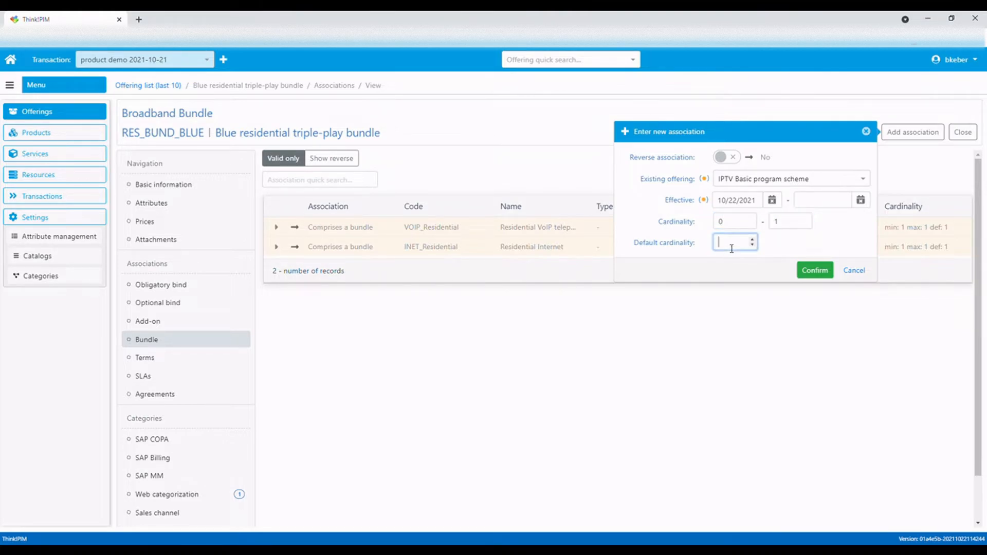
left_click(815, 271)
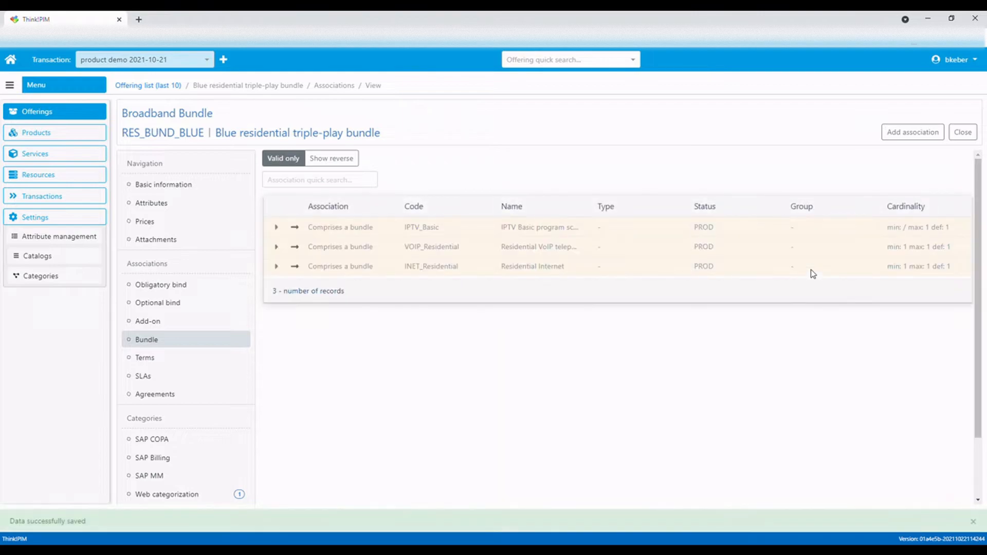
Step: Add a bundle association to the IPTV mini program scheme with minimum cardinality 0, maximum 1 and default 0
left_click(895, 134)
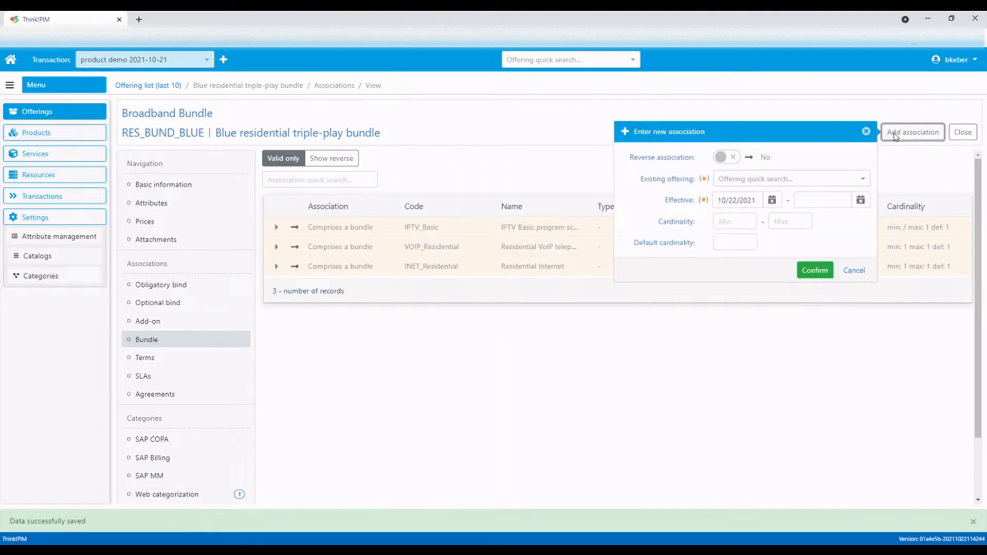
left_click(760, 182)
type("iptv_mini")
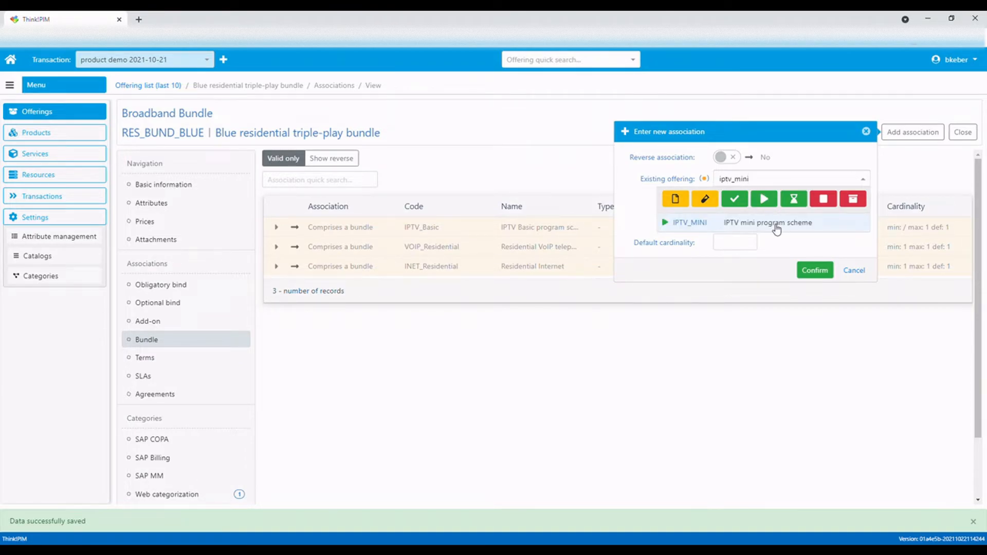
left_click(776, 226)
left_click(735, 222)
type("0")
left_click(792, 227)
type("1")
left_click(727, 251)
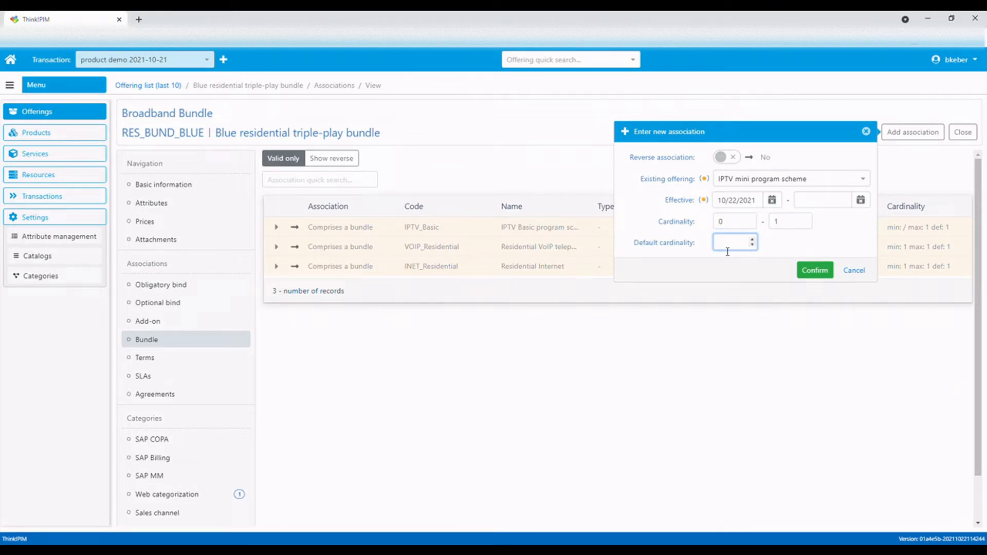
left_click(805, 272)
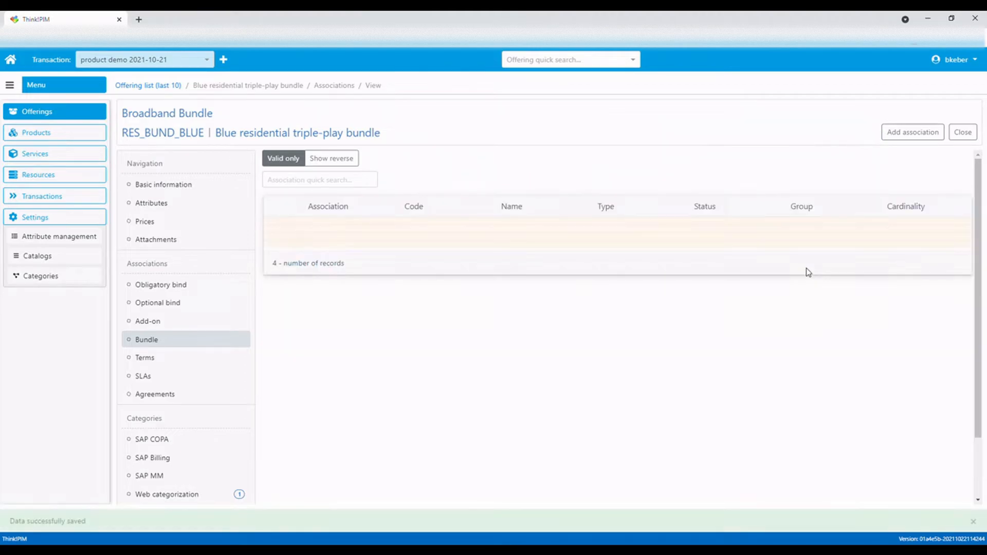
Step: Add a bundle association to the IPTV 4K program scheme with minimum cardinality 0, maximum 1 and default 0
left_click(914, 140)
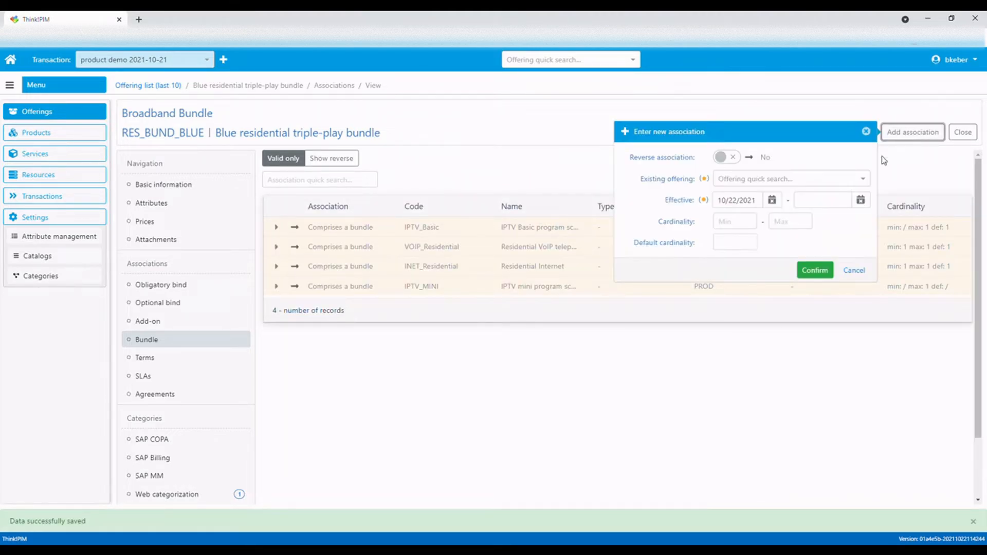
left_click(771, 180)
type("ipt")
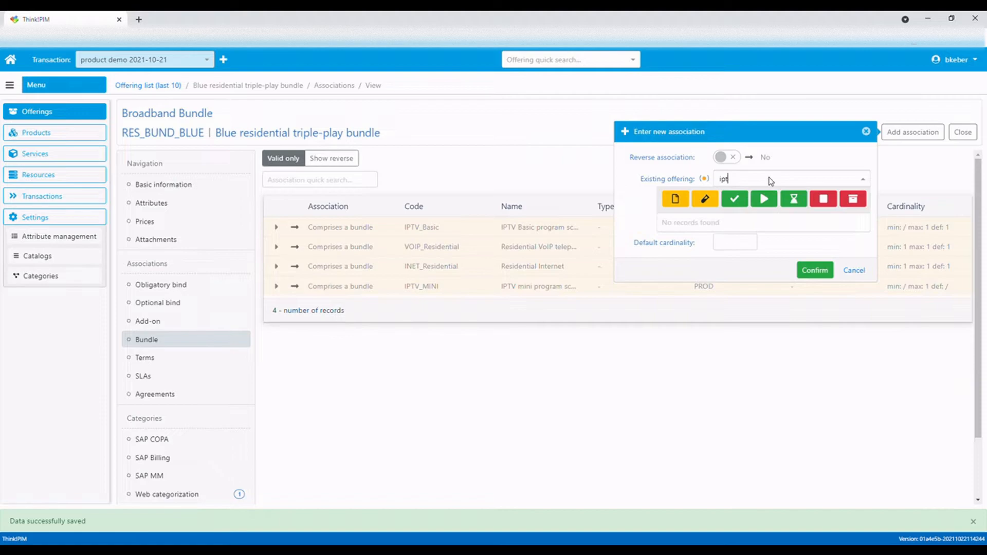
type("v_4k")
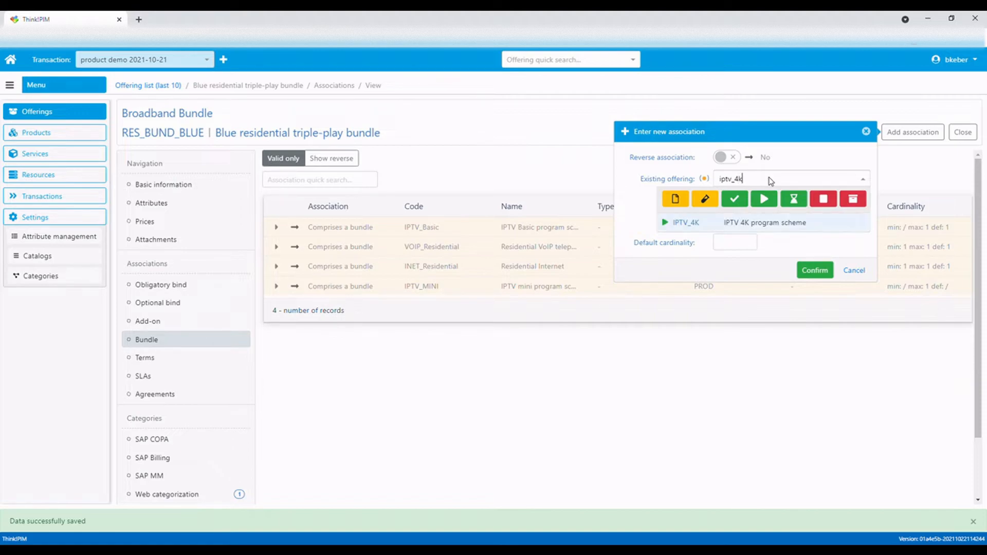
left_click(815, 224)
left_click(725, 222)
type("0")
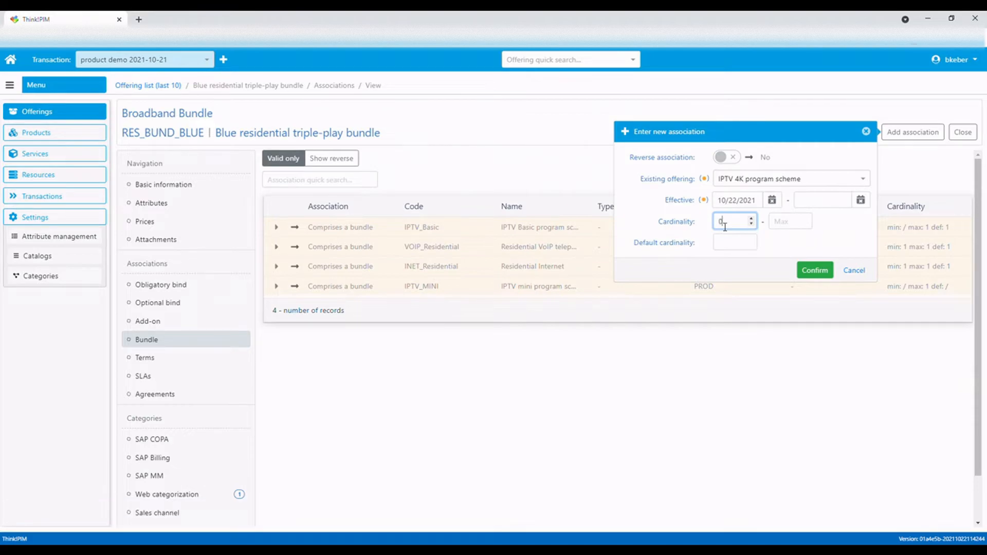
left_click(790, 226)
type("1")
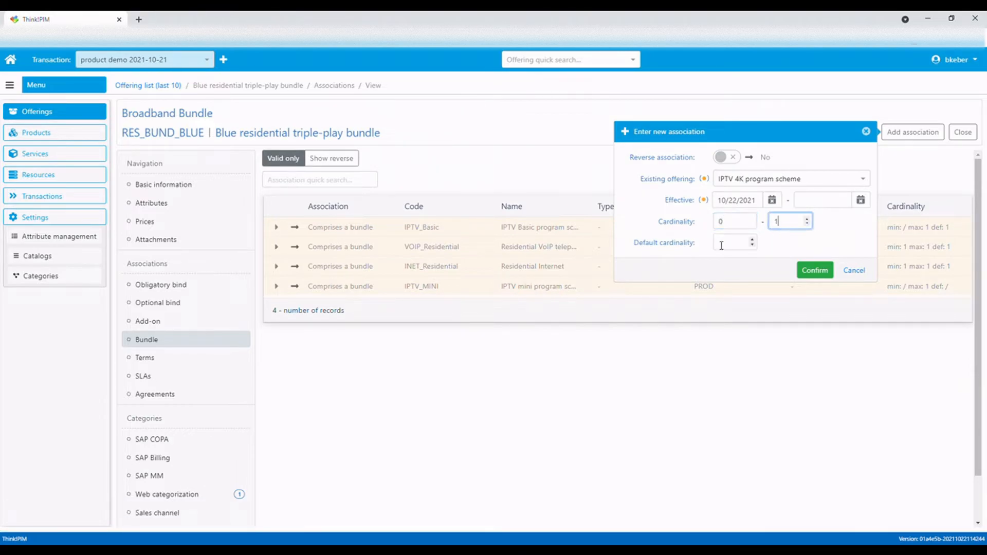
left_click(729, 245)
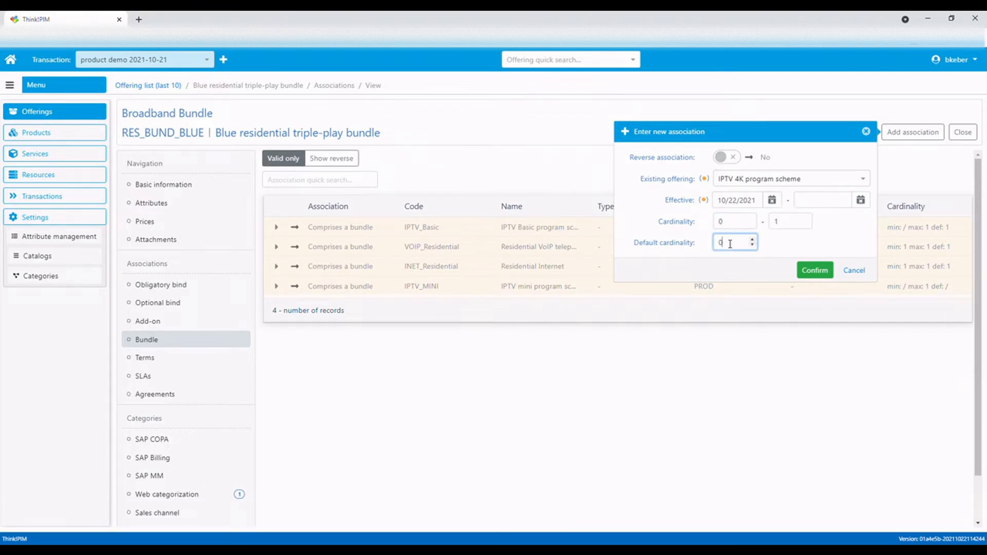
left_click(815, 271)
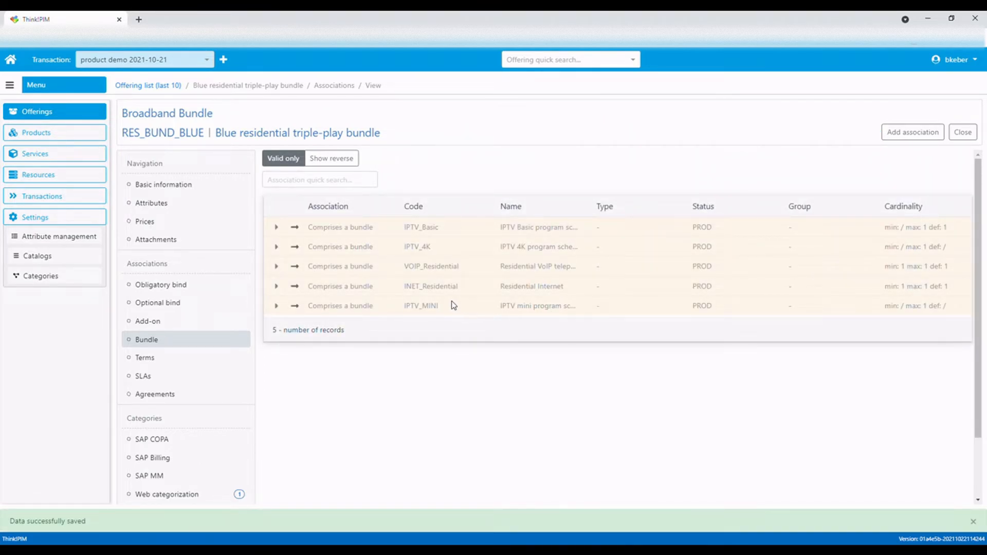
Step: Assign the IPTV_Basic bundle association to IPTV Group, save it and collapse its details
left_click(278, 227)
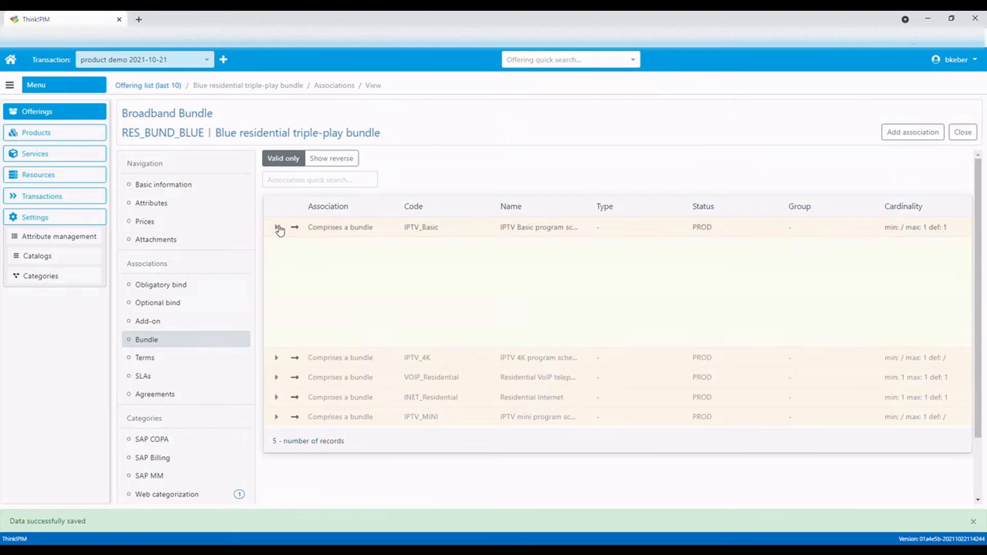
left_click(924, 253)
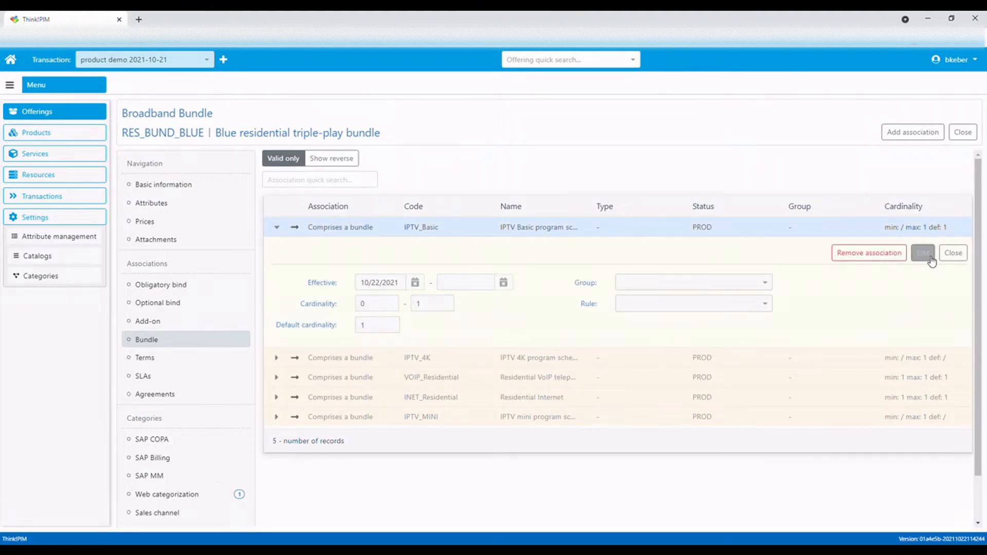
left_click(771, 285)
type("iptv")
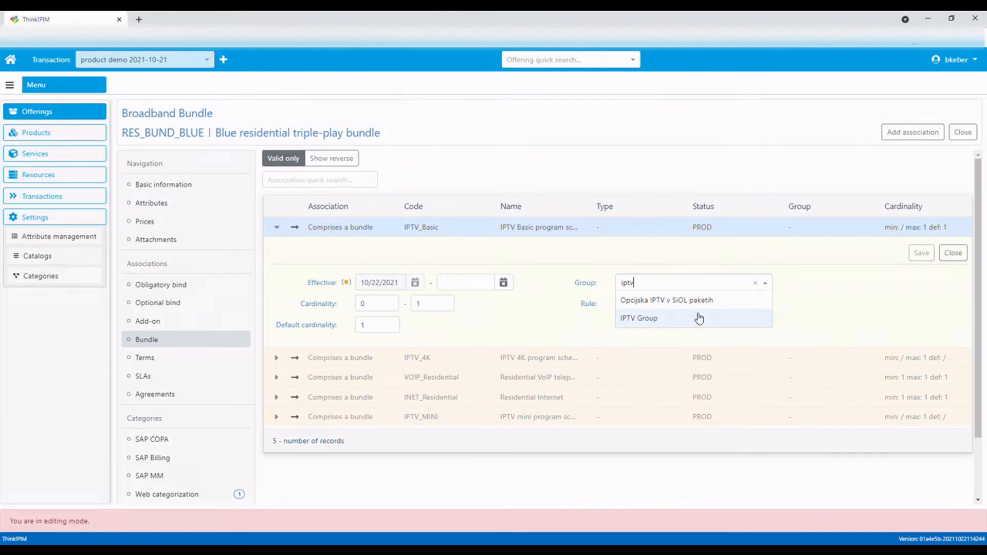
left_click(666, 318)
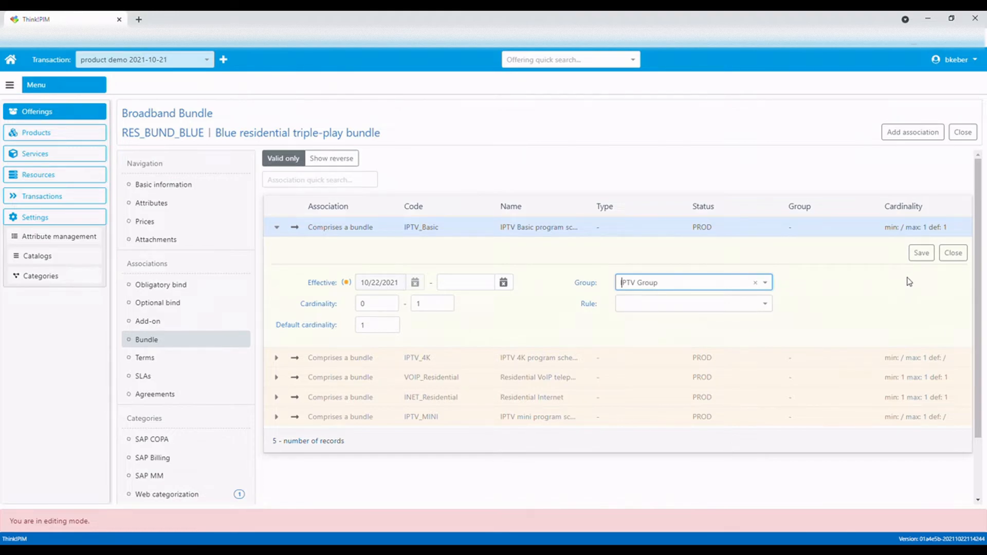
left_click(922, 253)
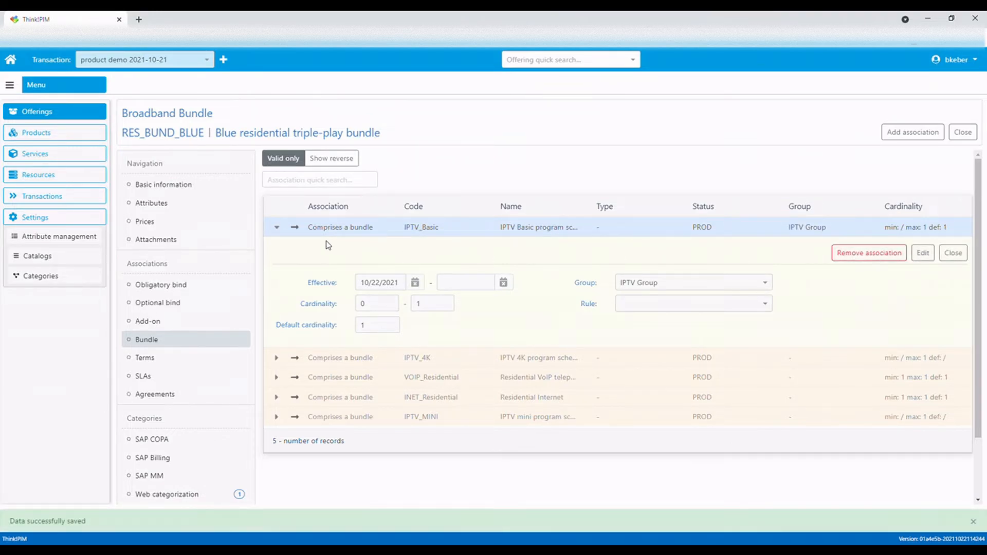
left_click(277, 226)
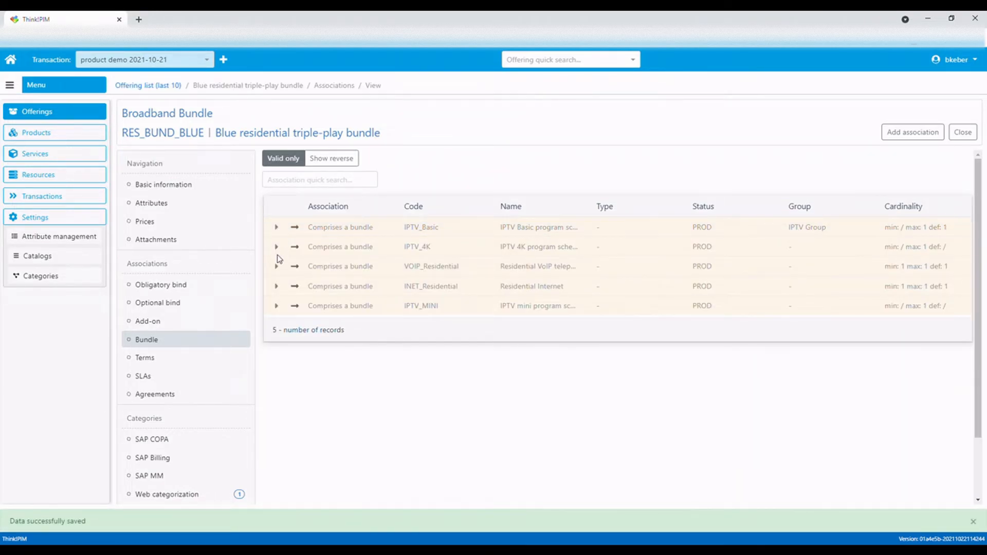
Step: Assign the IPTV_4K bundle association to IPTV Group, save it and collapse its details
left_click(277, 247)
left_click(923, 273)
left_click(699, 302)
type("iptv")
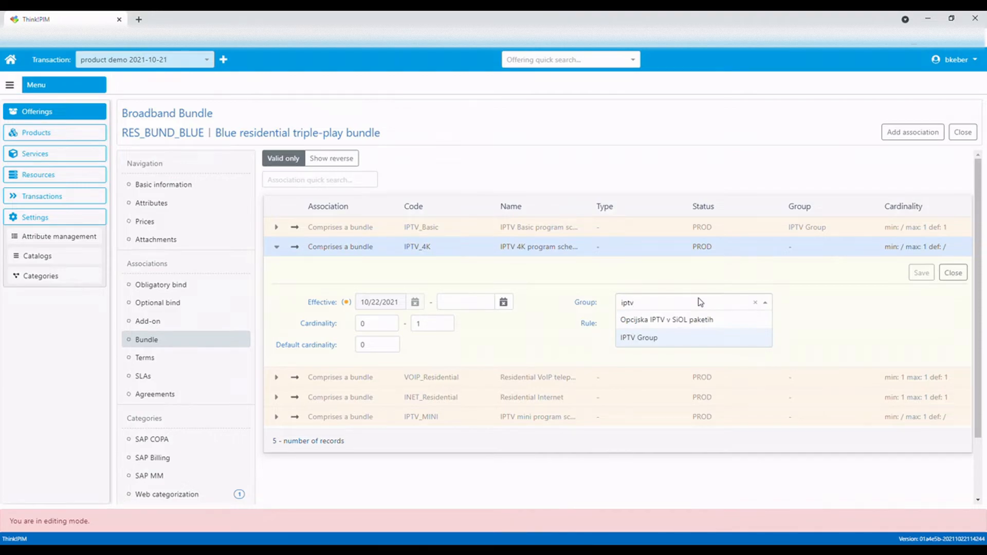
left_click(662, 341)
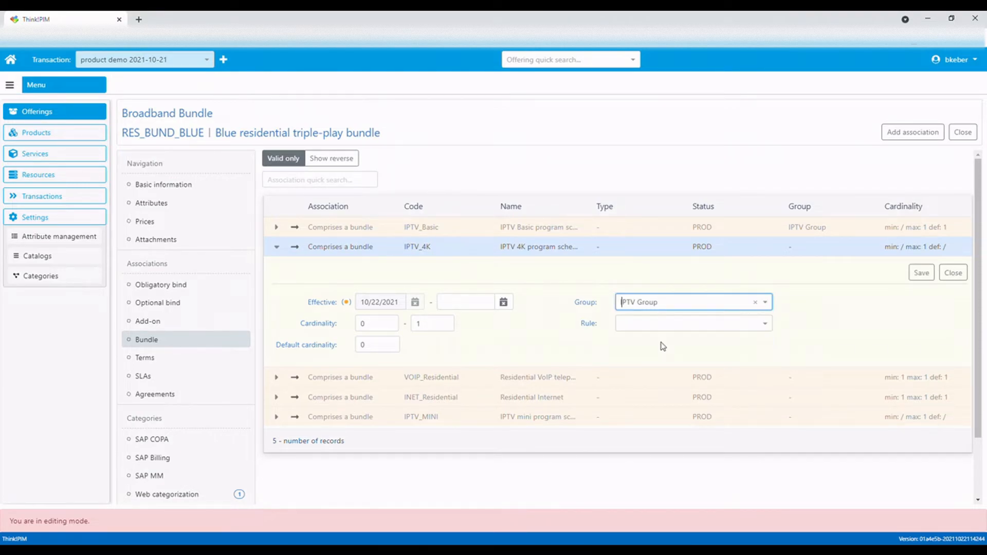
left_click(922, 273)
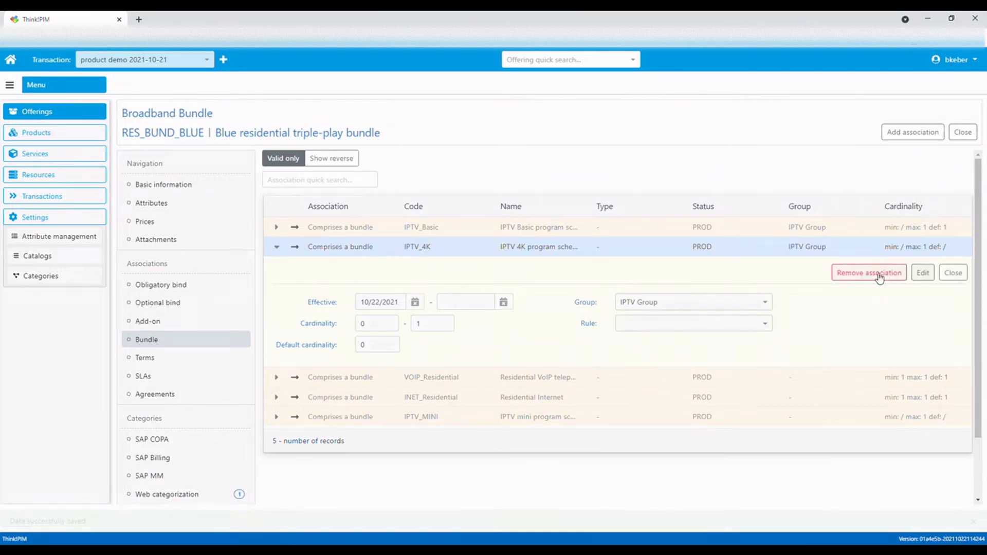
left_click(280, 248)
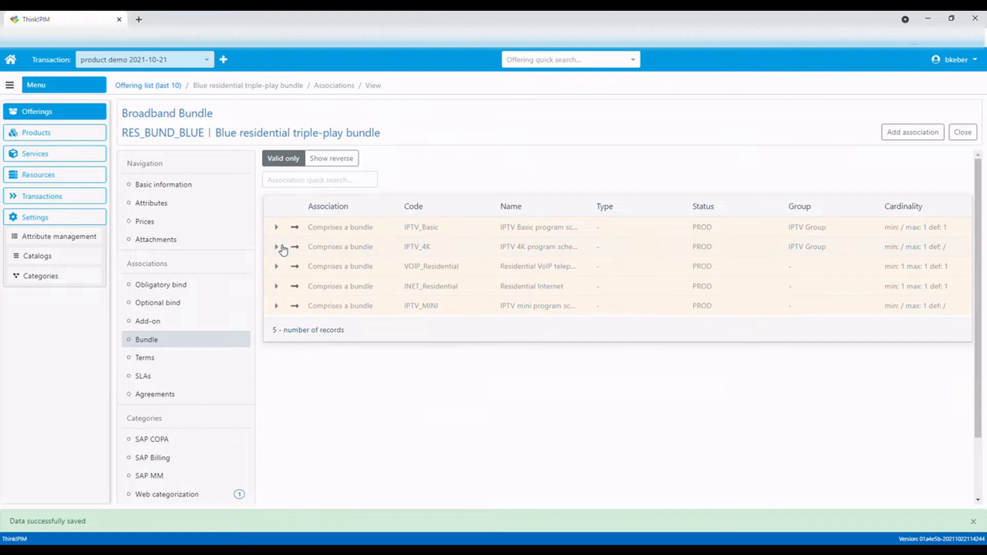
Step: Assign the IPTV_MINI bundle association to IPTV Group, save it and collapse its details
left_click(278, 307)
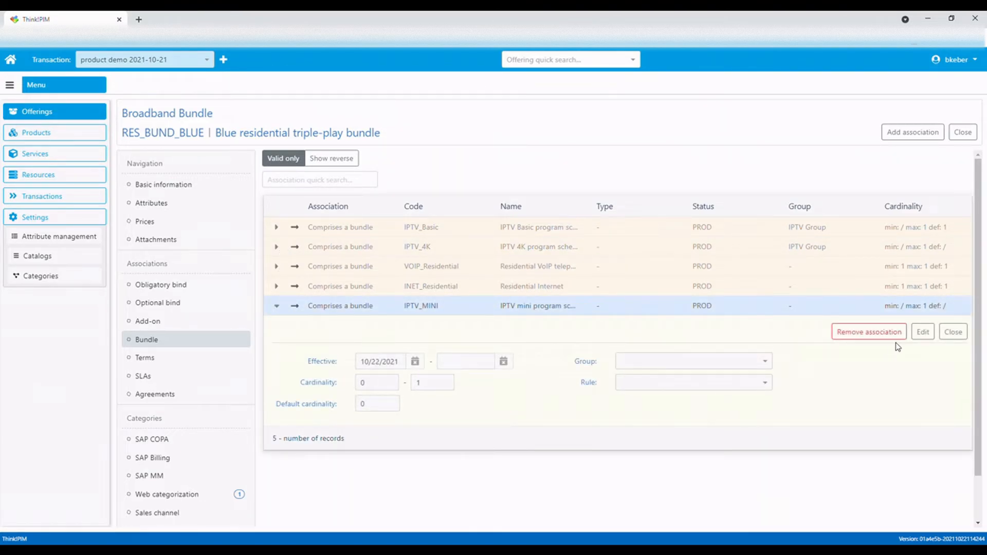
left_click(923, 331)
left_click(742, 365)
type("iptv g")
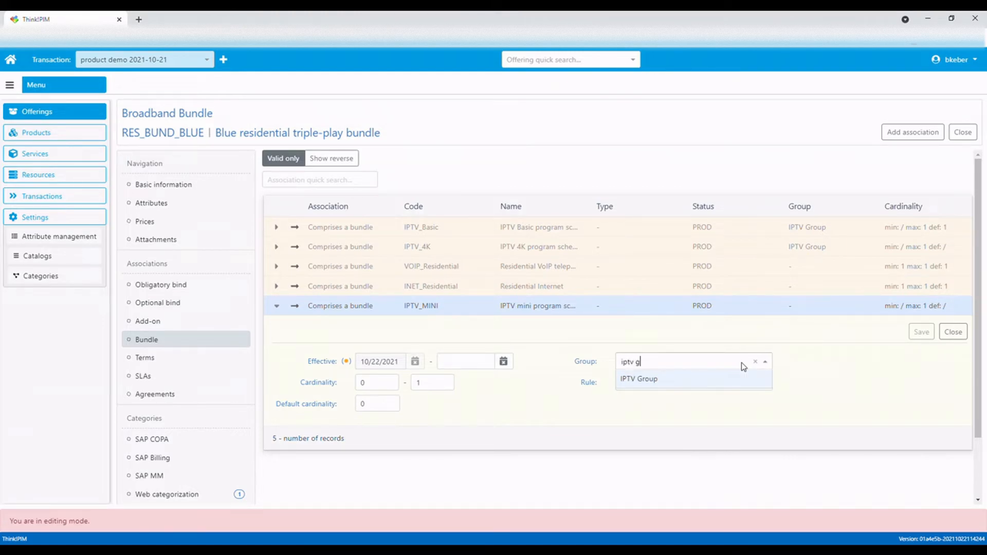
left_click(685, 379)
left_click(922, 333)
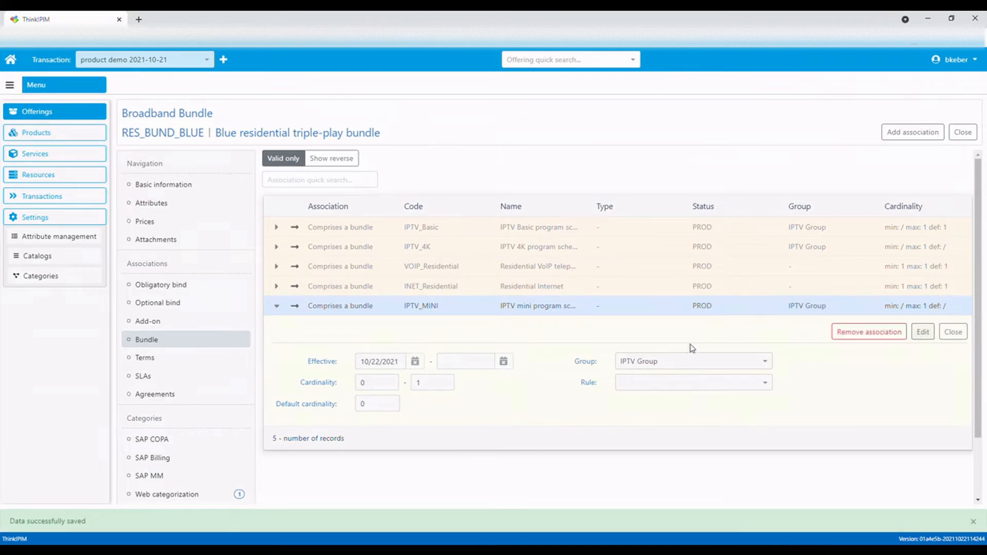
left_click(277, 307)
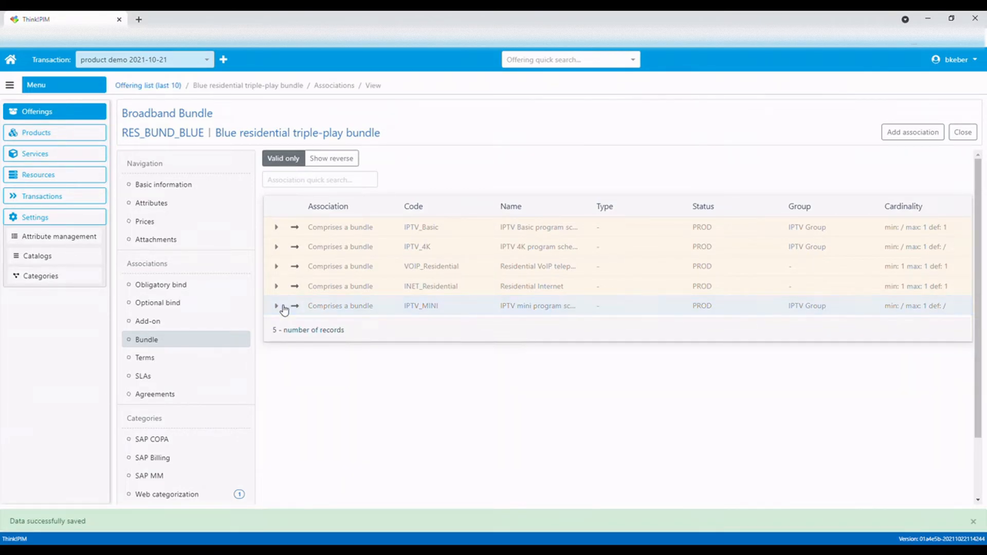
Step: Create an association diagram of the offering for the Bundle association type
left_click(199, 269)
left_click(642, 164)
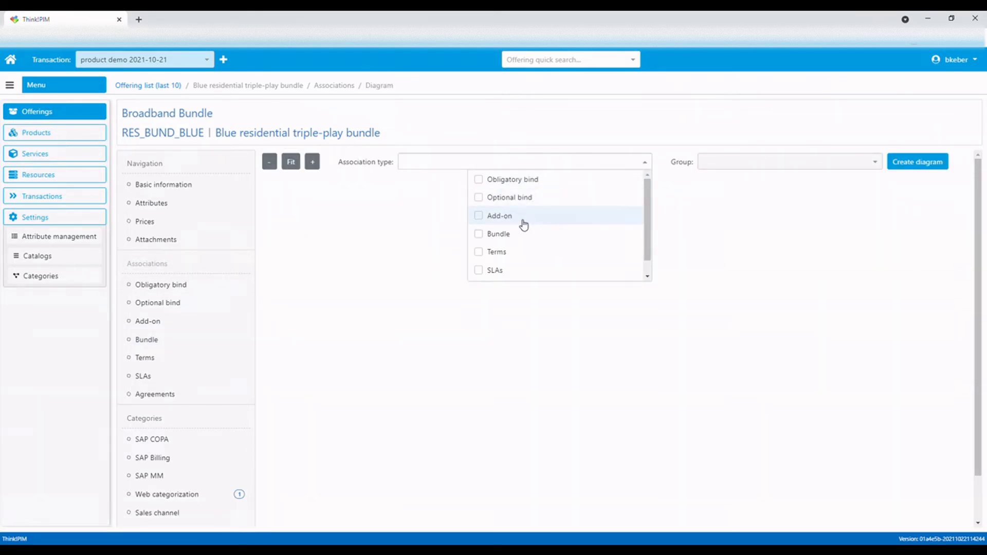
left_click(507, 235)
left_click(925, 167)
Step: Recreate the association diagram with IPTV Group included and expand that group to show its member offerings
left_click(871, 163)
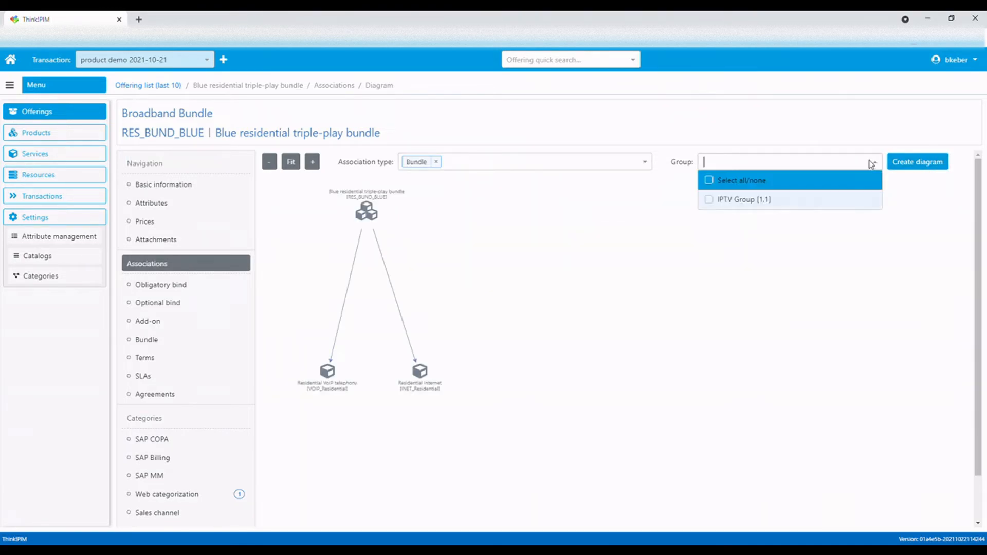
left_click(760, 201)
left_click(917, 168)
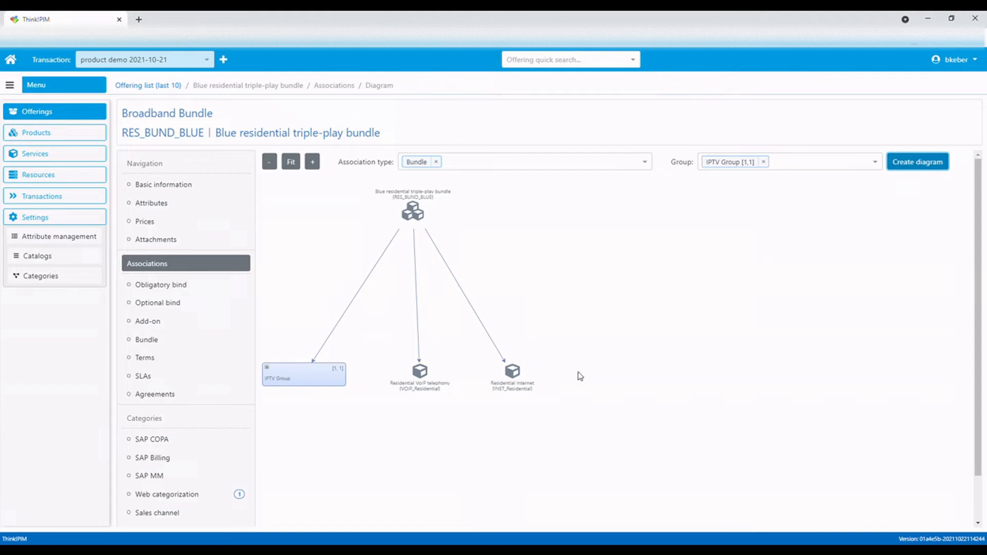
left_click(266, 367)
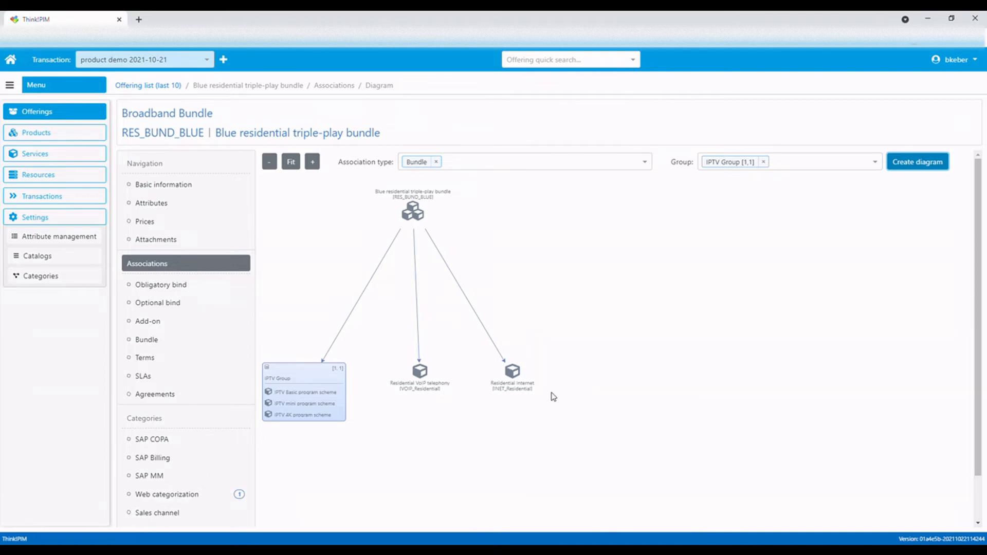
scroll(199, 426, "down", 1)
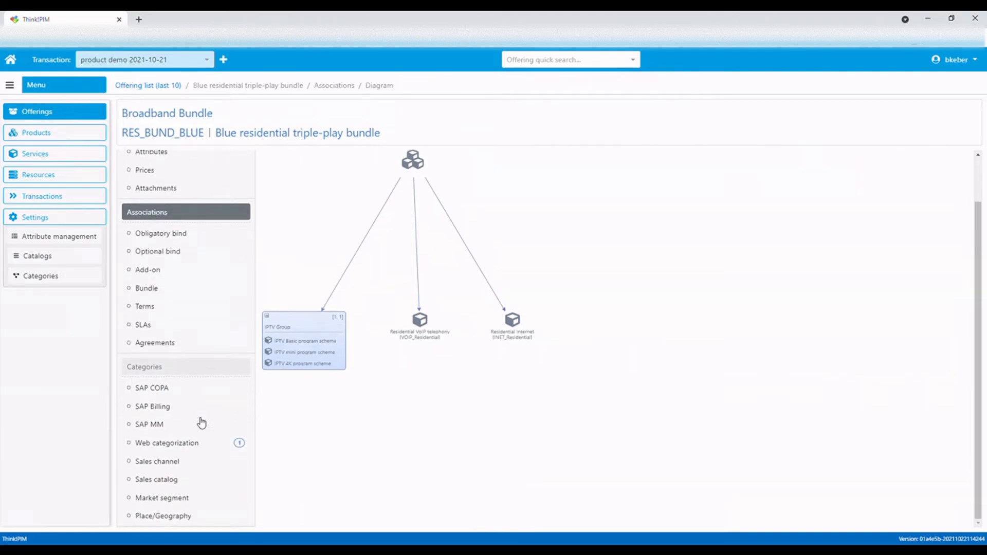
Step: Assign the Store, Web, Call center and Mobile sales channels to the offering and save them
left_click(194, 465)
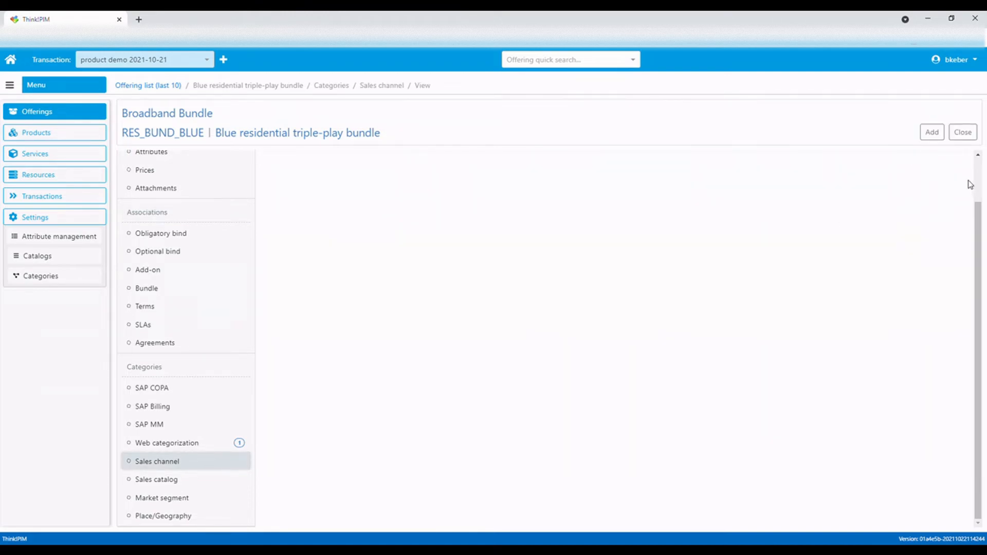
left_click(937, 135)
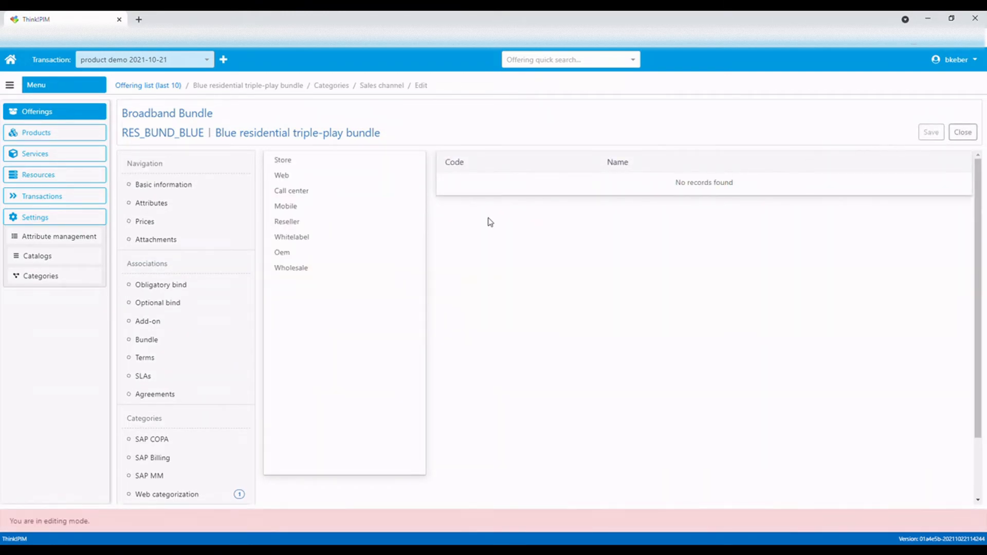
left_click(311, 163)
left_click(304, 177)
left_click(304, 192)
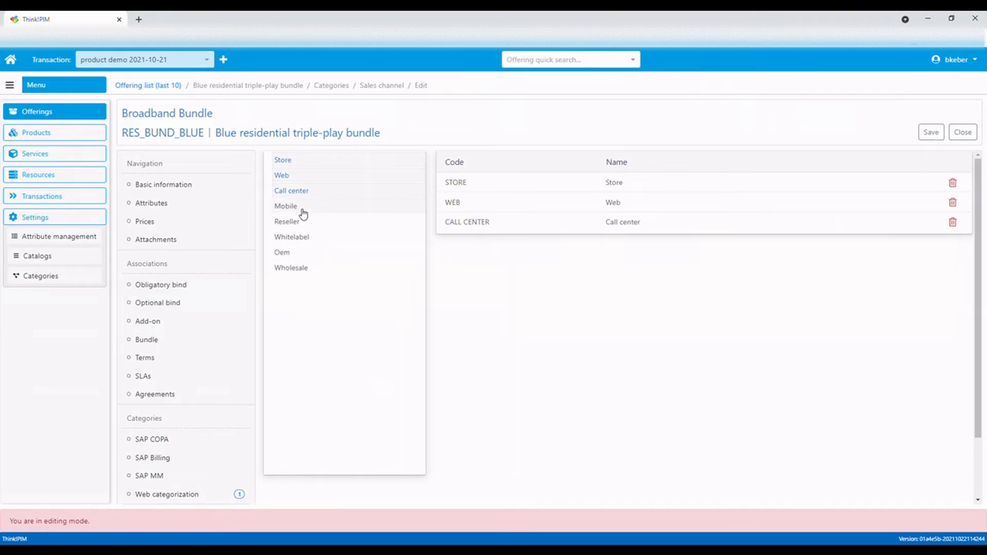
left_click(302, 210)
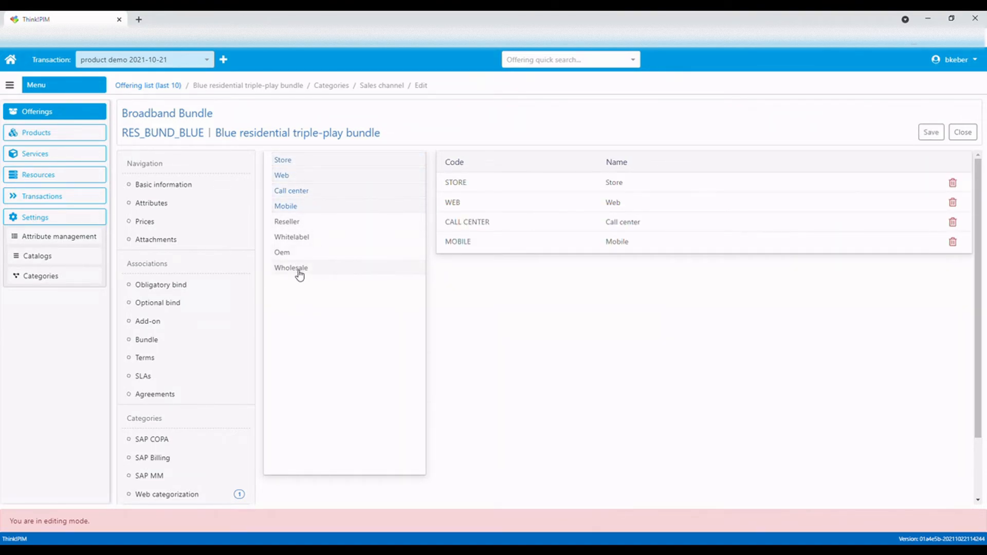
left_click(932, 132)
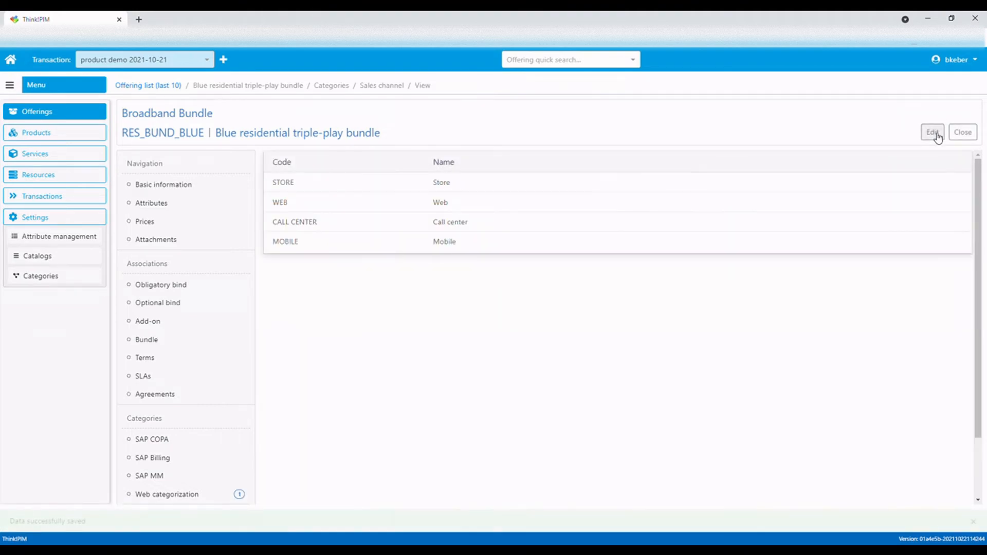
Step: Assign SLOVENIA as the offering's Place/Geography category and save it
scroll(178, 429, "down", 2)
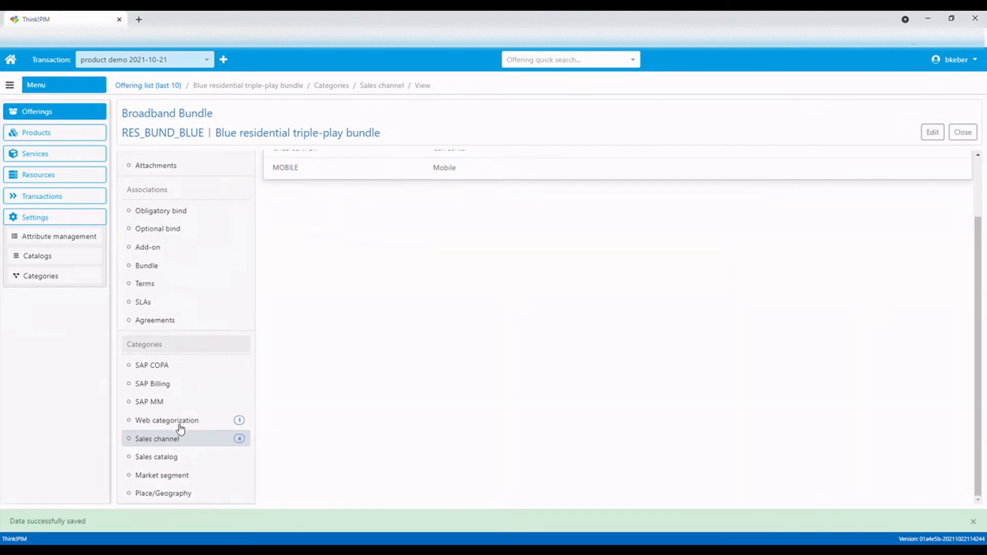
left_click(186, 494)
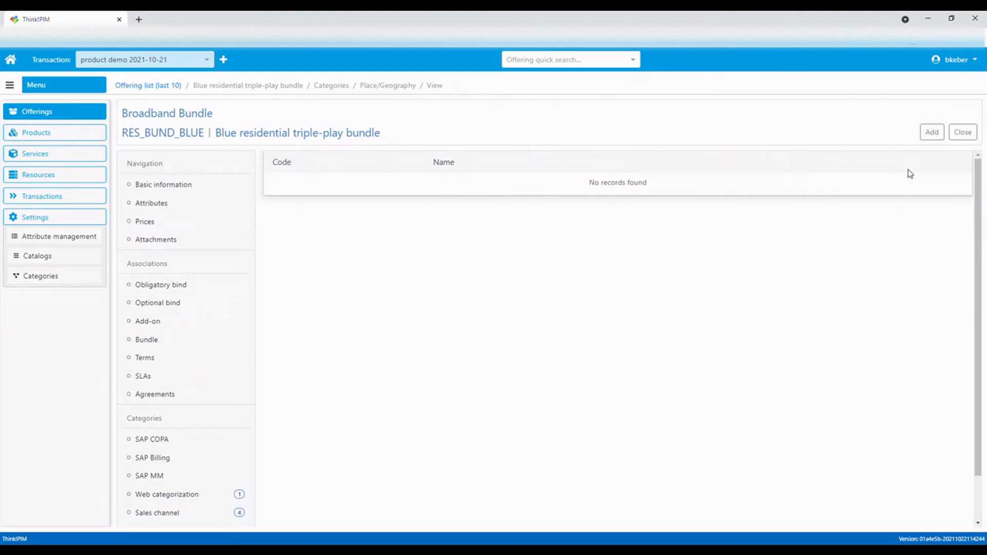
left_click(932, 134)
left_click(330, 162)
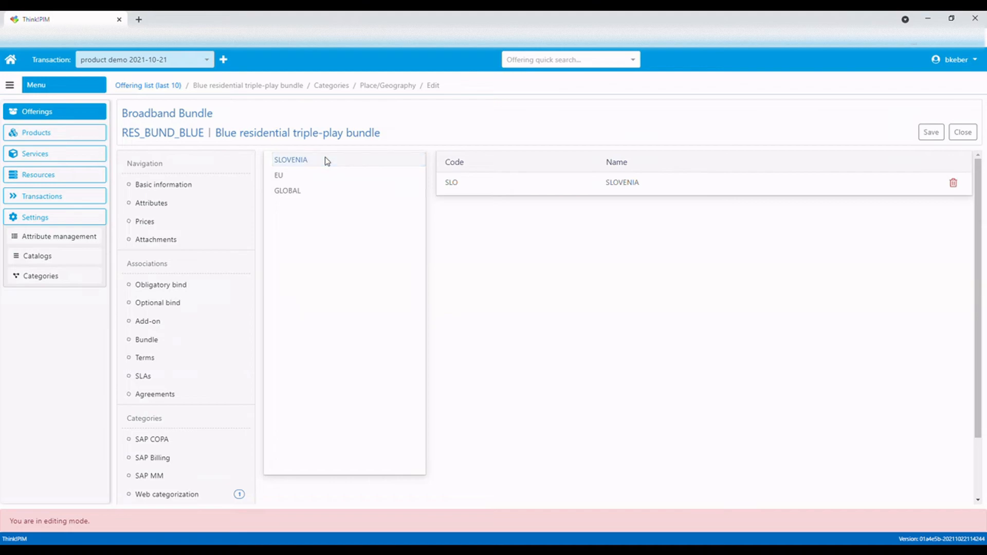
left_click(934, 134)
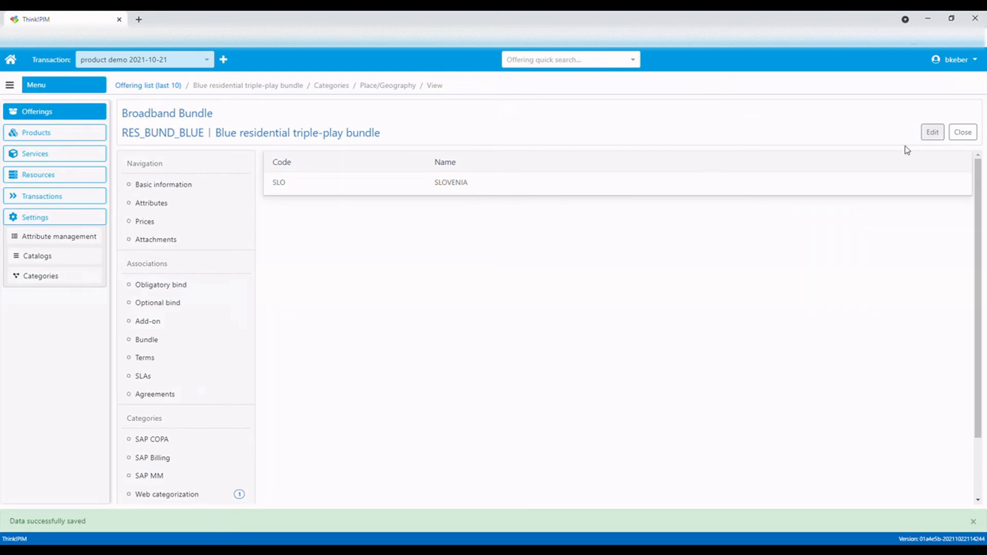
Step: Change the status in the offering's basic information to the check-mark stage and save it
left_click(175, 183)
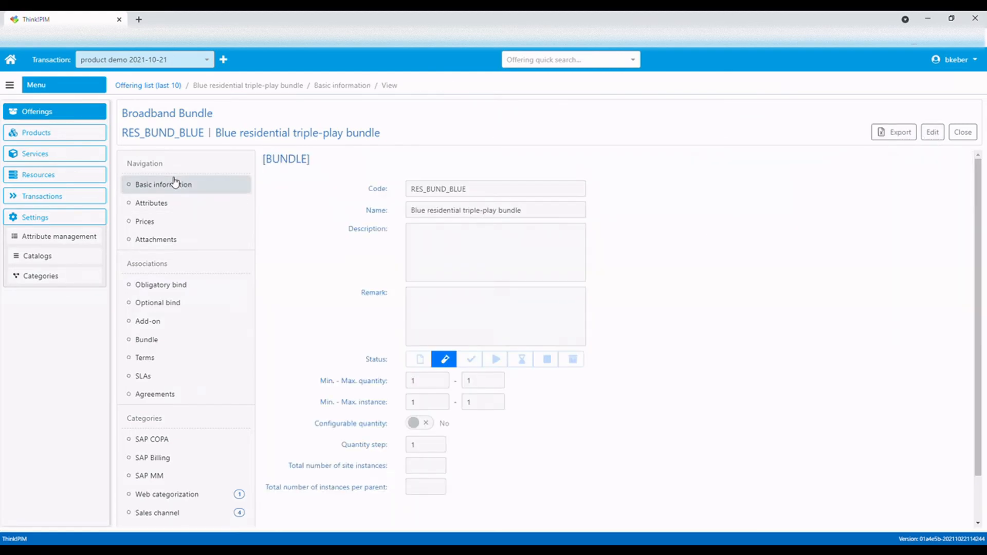
left_click(933, 132)
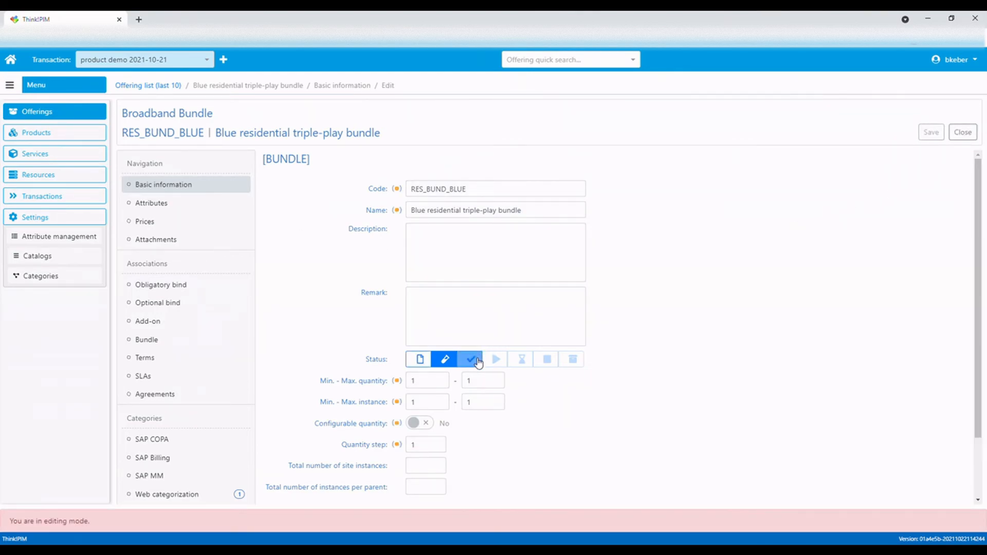
left_click(477, 360)
left_click(940, 137)
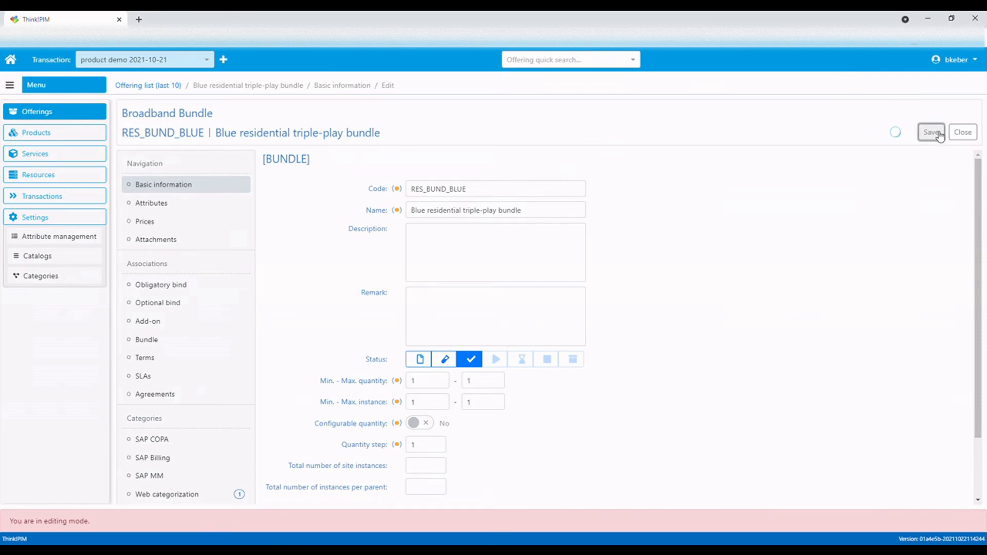
Step: Advance the offering's status to the play-symbol stage, save it and close the offering
left_click(938, 134)
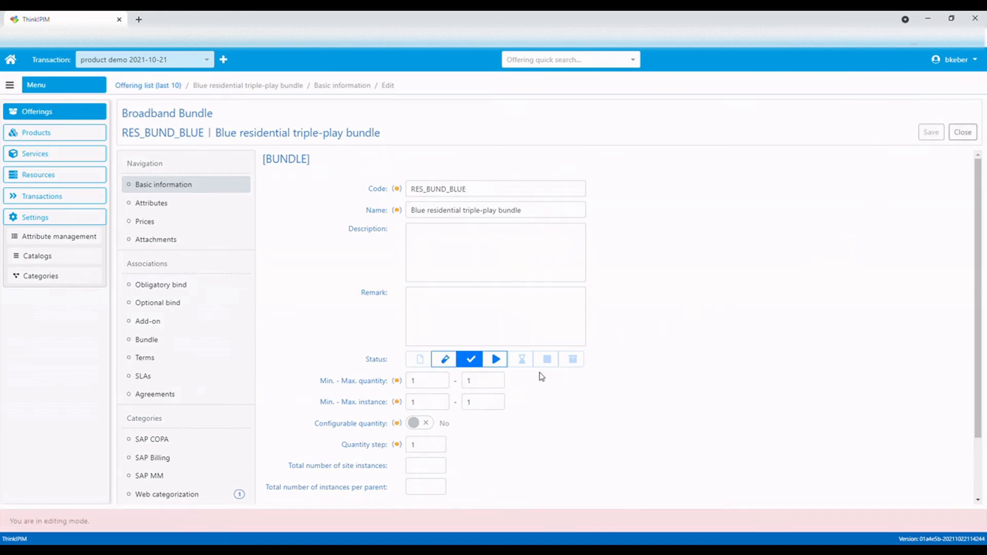
left_click(497, 361)
left_click(931, 132)
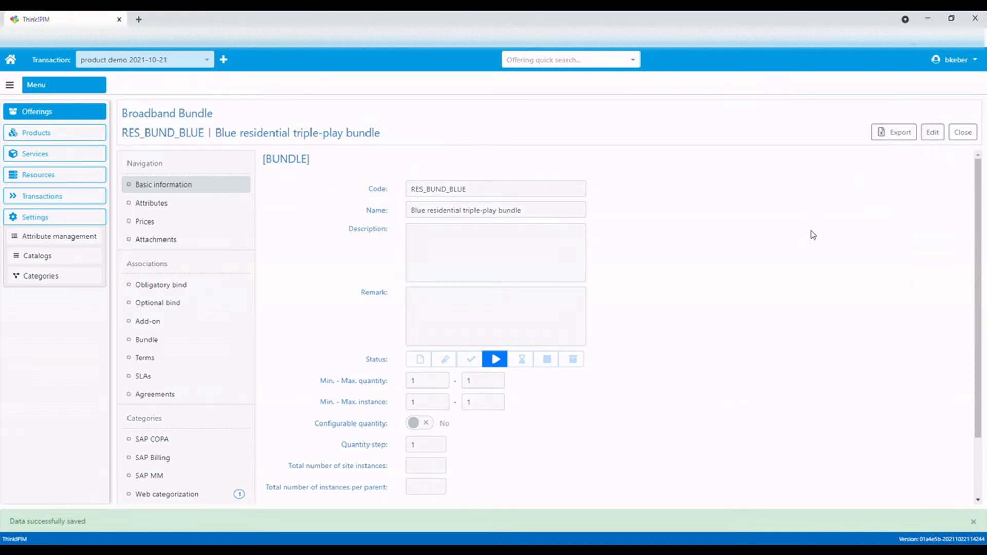
left_click(963, 133)
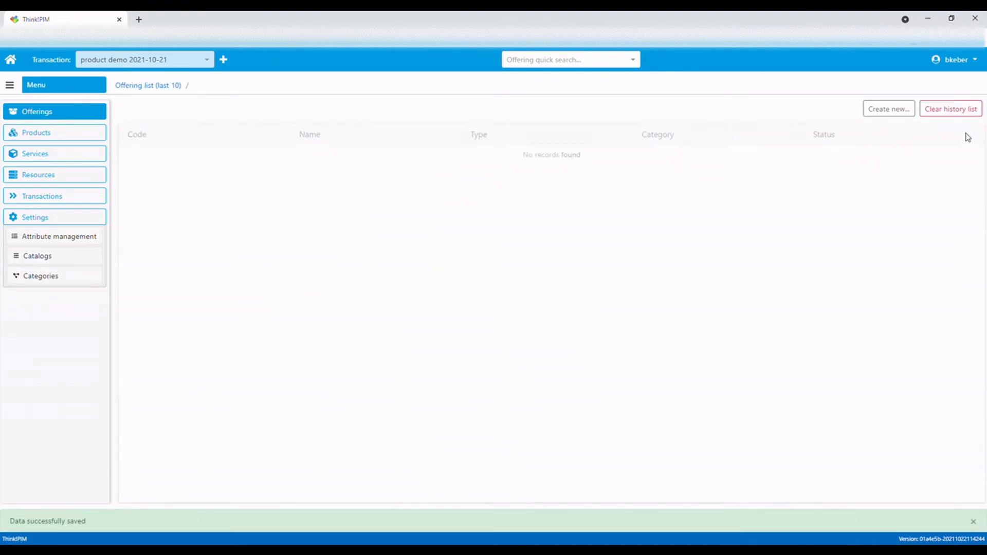